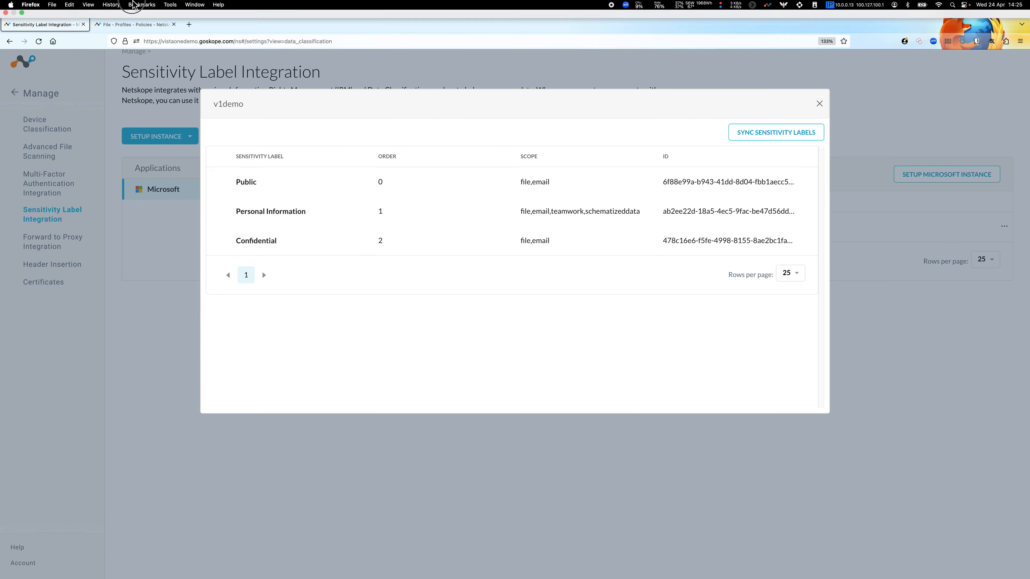
- In the new file profile's sensitivity label criteria, select the Public, Personal Information and Confidential labels for the v1demo instance
{"action": "left_click", "coordinate": [142, 4]}
{"action": "left_click", "coordinate": [123, 42]}
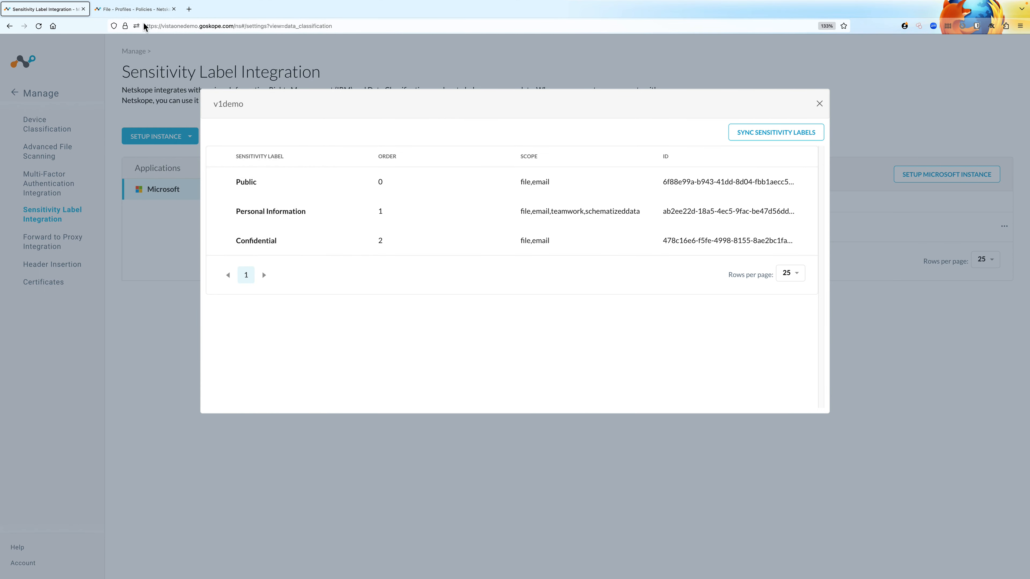
{"action": "left_click", "coordinate": [140, 9]}
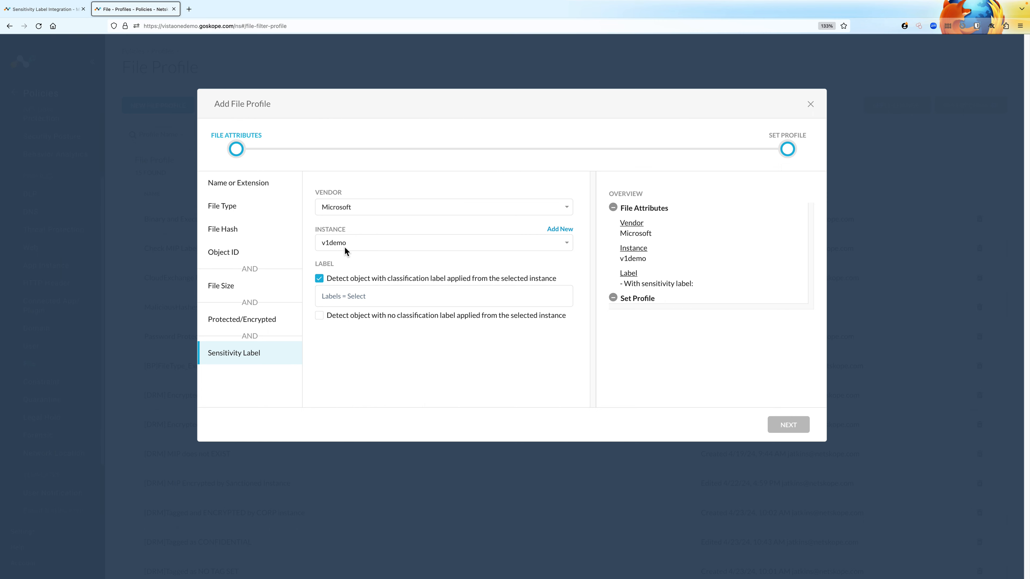
{"action": "left_click", "coordinate": [363, 297]}
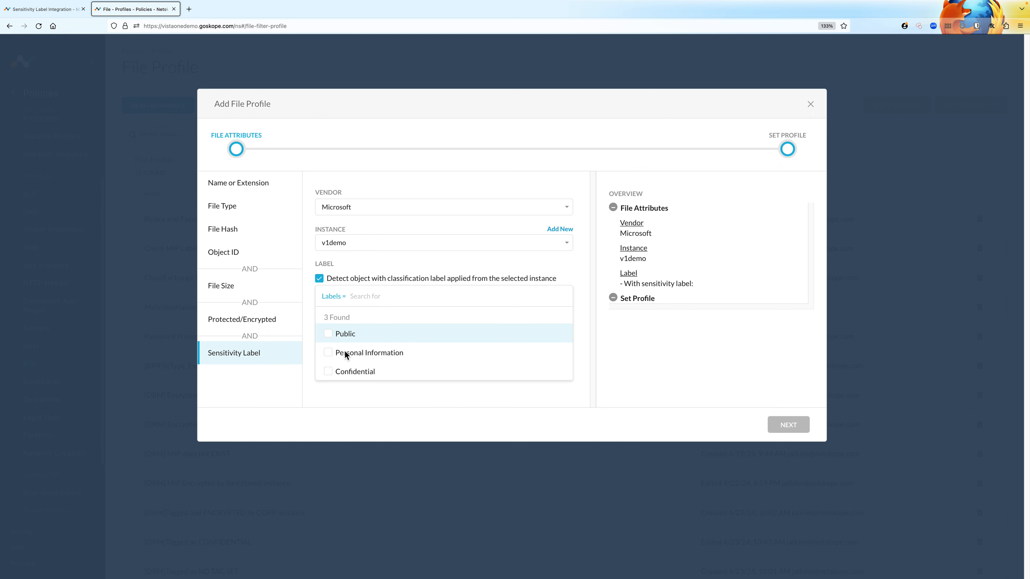
{"action": "left_click", "coordinate": [346, 335]}
{"action": "left_click", "coordinate": [348, 359]}
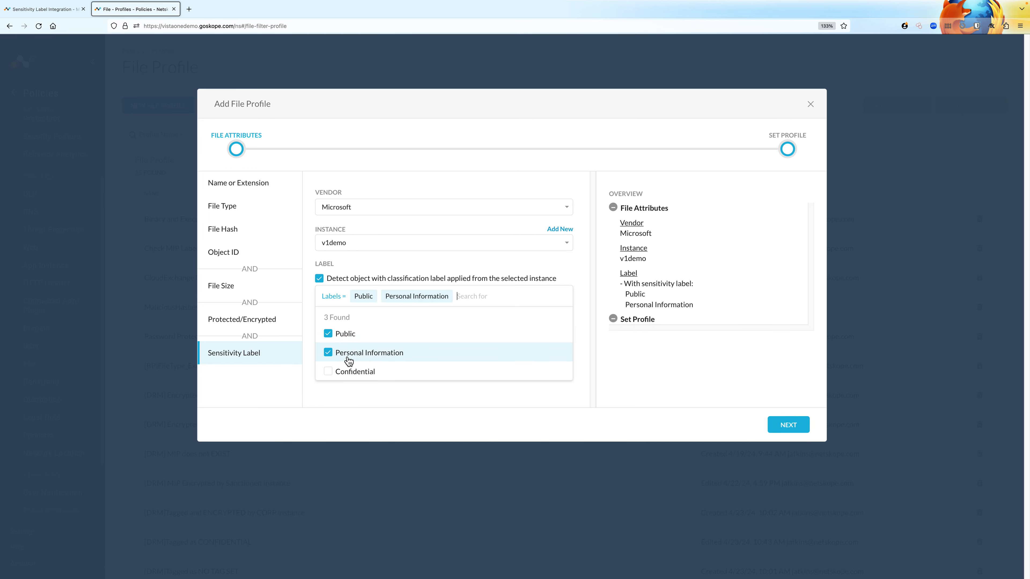
{"action": "left_click", "coordinate": [348, 378]}
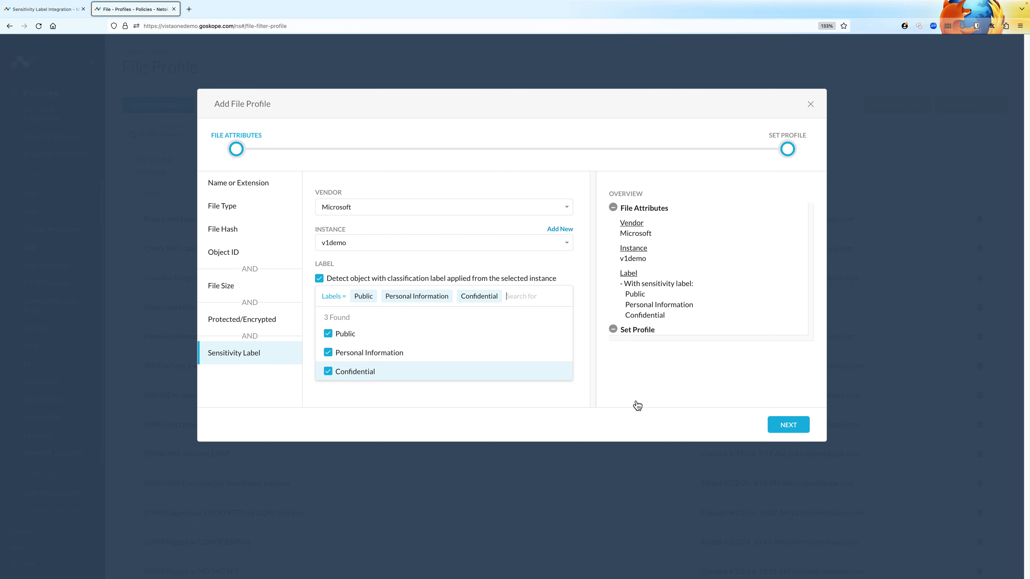
- Switch to the Windows desktop with OneDrive and examine the sensitivity property of CLOUD_CONFIDENTIAL.docx in its details
{"action": "key", "text": "ctrl+Right"}
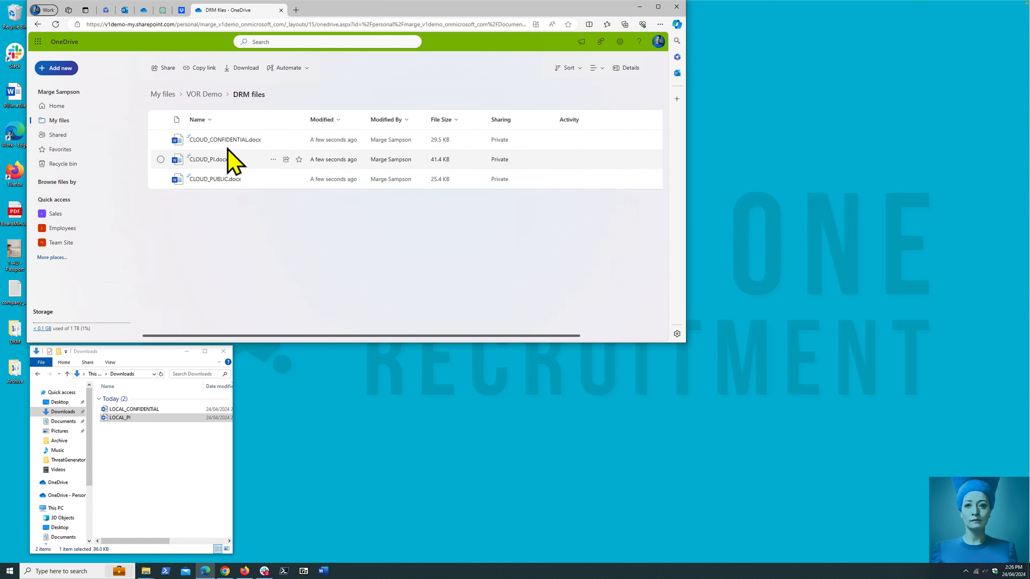
{"action": "left_click", "coordinate": [161, 139]}
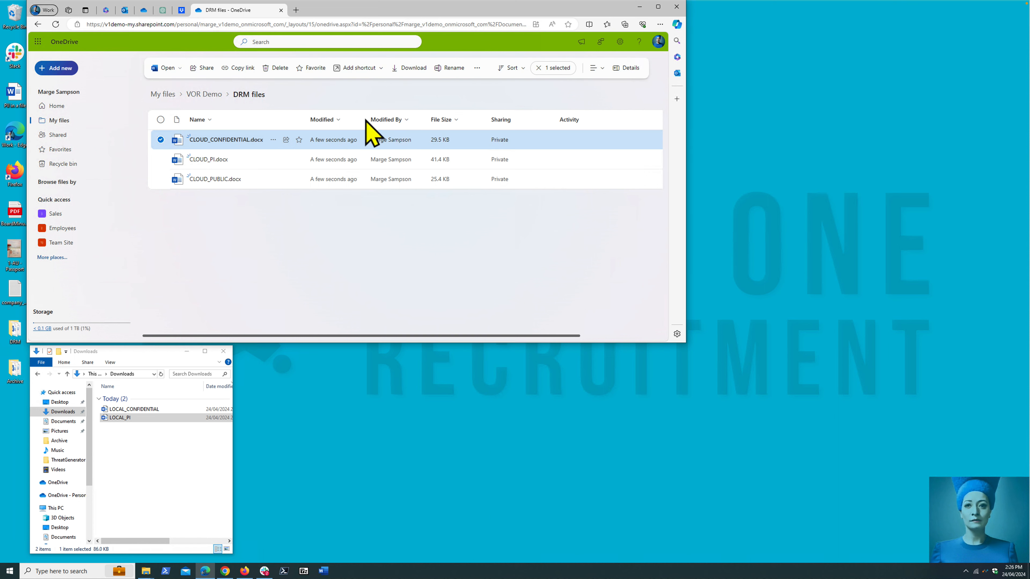
{"action": "left_click", "coordinate": [626, 67]}
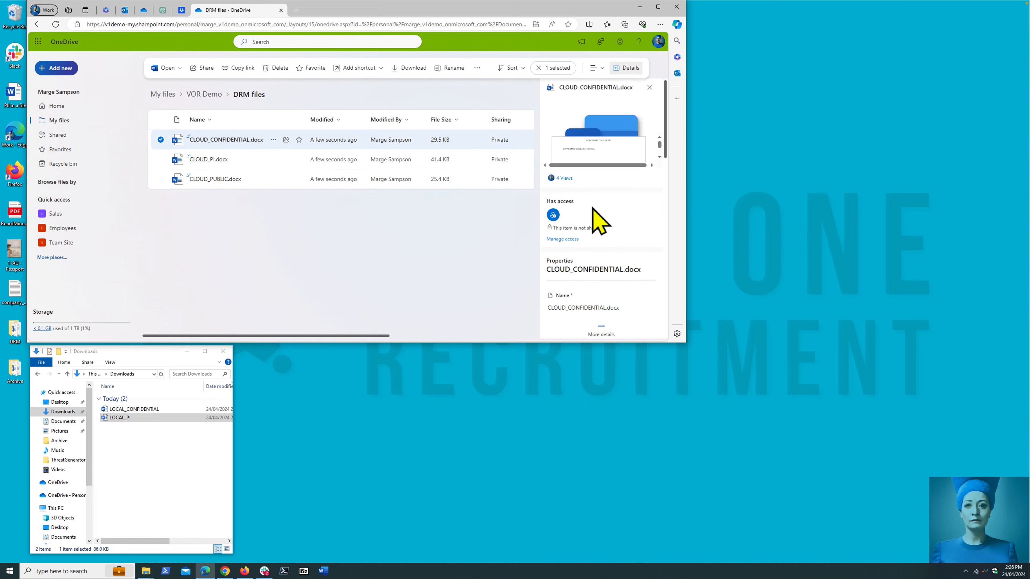
{"action": "scroll", "coordinate": [582, 199], "scroll_direction": "down", "scroll_amount": 5}
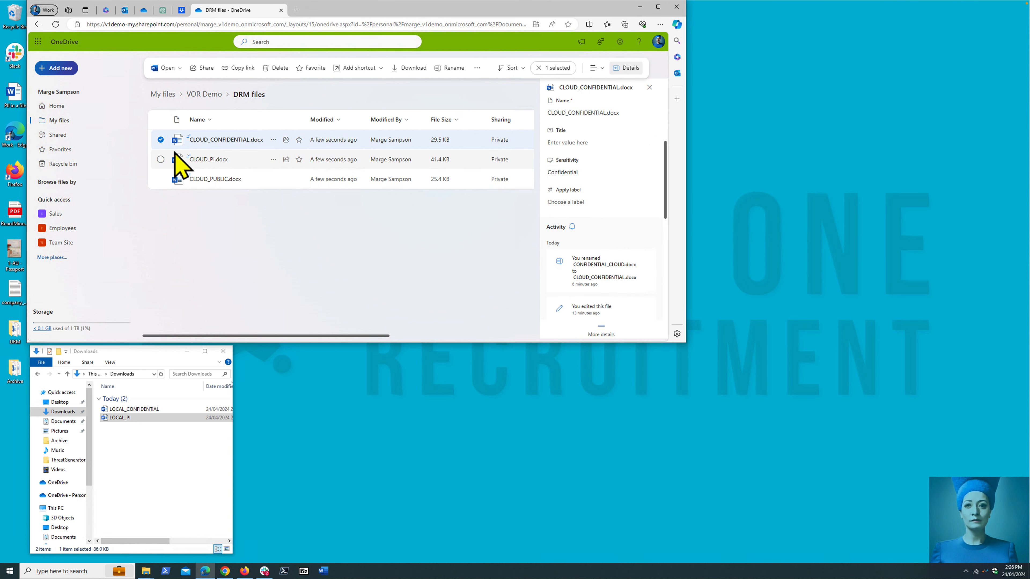
- Examine the sensitivity property of CLOUD_PI.docx and CLOUD_PUBLIC.docx in their details
{"action": "left_click", "coordinate": [160, 140]}
{"action": "left_click", "coordinate": [161, 159]}
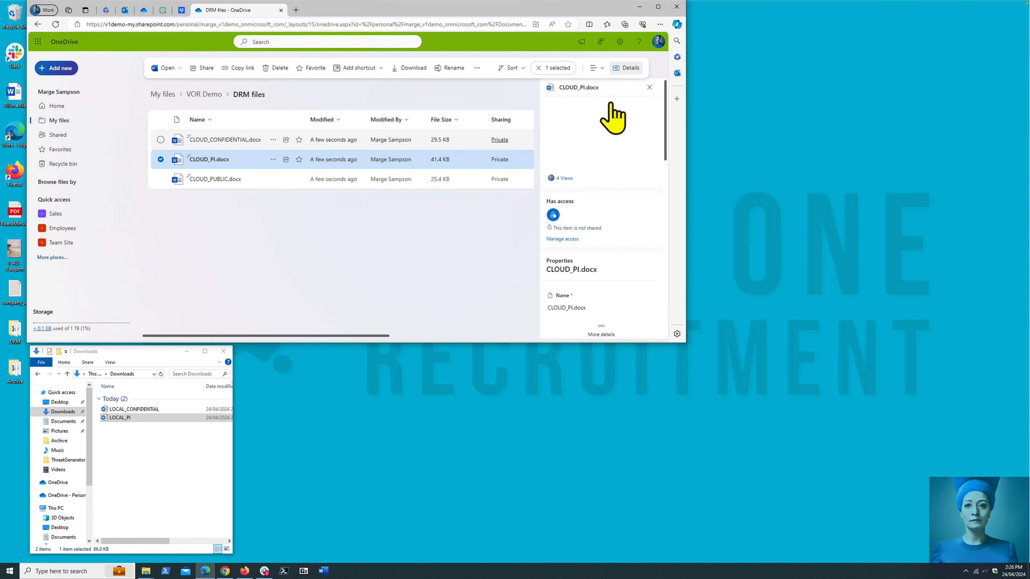
{"action": "scroll", "coordinate": [604, 262], "scroll_direction": "down", "scroll_amount": 5}
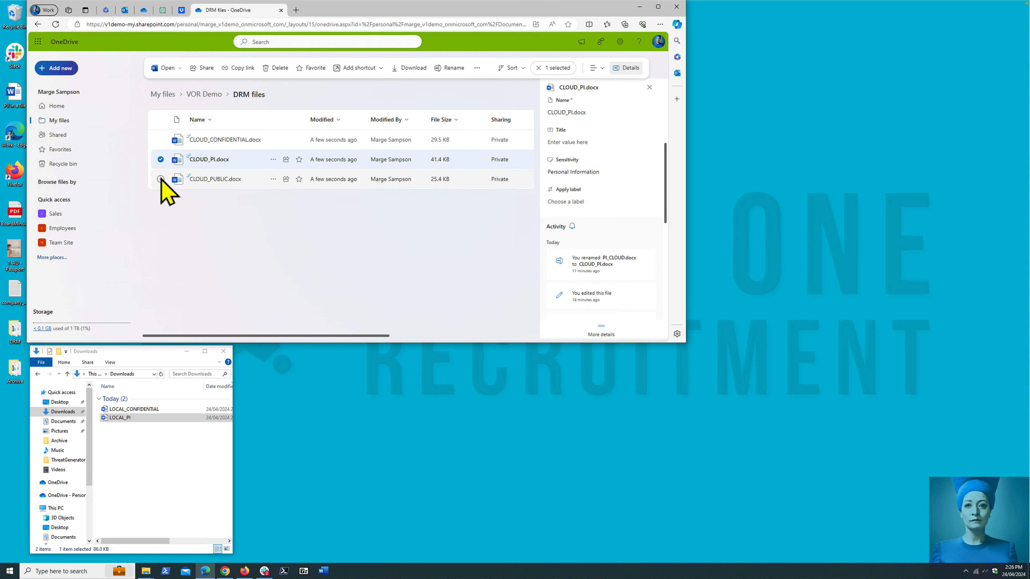
{"action": "left_click", "coordinate": [160, 159]}
{"action": "left_click", "coordinate": [159, 179]}
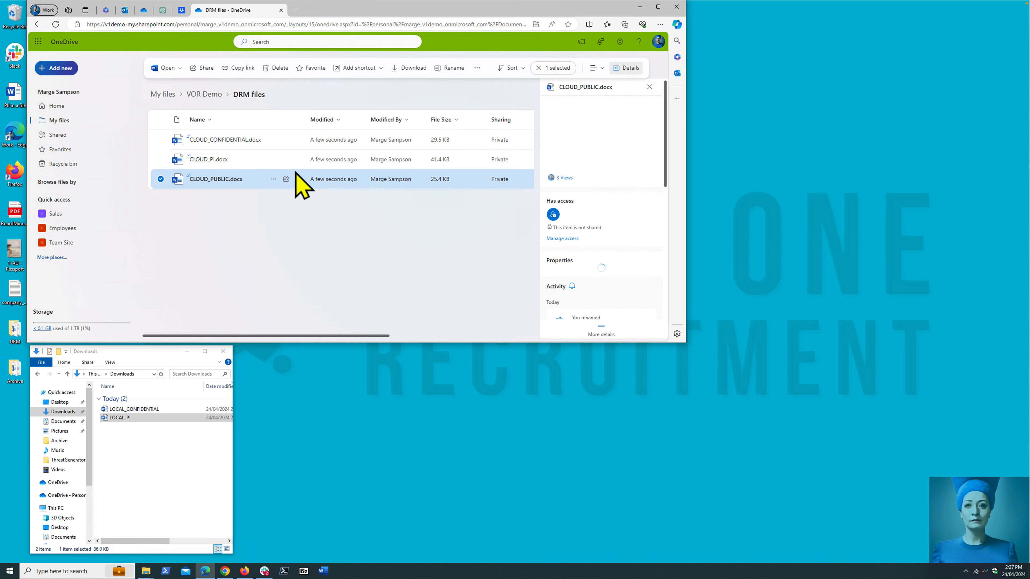
{"action": "scroll", "coordinate": [632, 216], "scroll_direction": "down", "scroll_amount": 2}
{"action": "scroll", "coordinate": [635, 221], "scroll_direction": "down", "scroll_amount": 3}
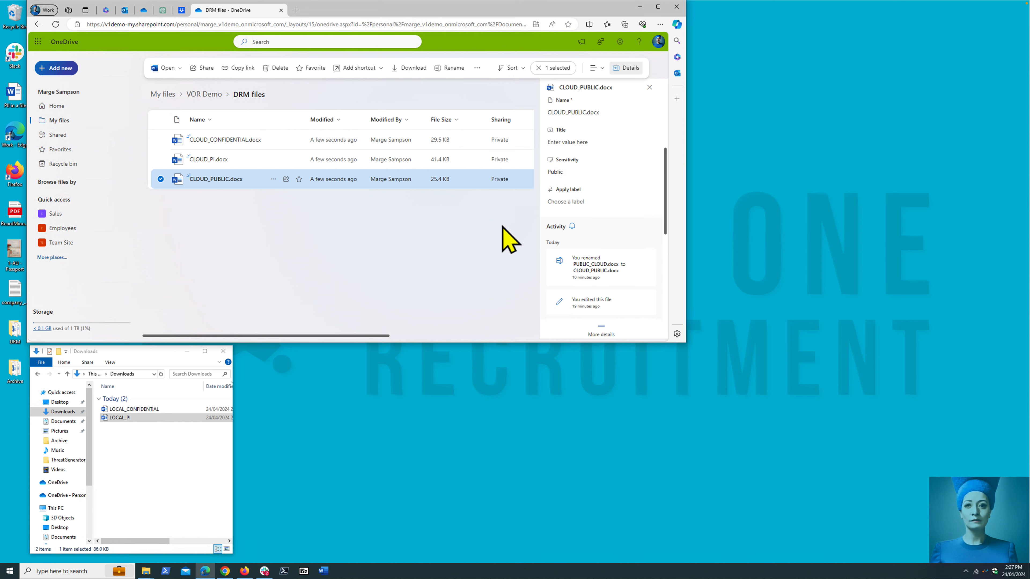
- Download CLOUD_PUBLIC.docx from the DRM files folder and try to download CLOUD_CONFIDENTIAL.docx, dismissing the sensitive data alert
{"action": "left_click", "coordinate": [274, 178]}
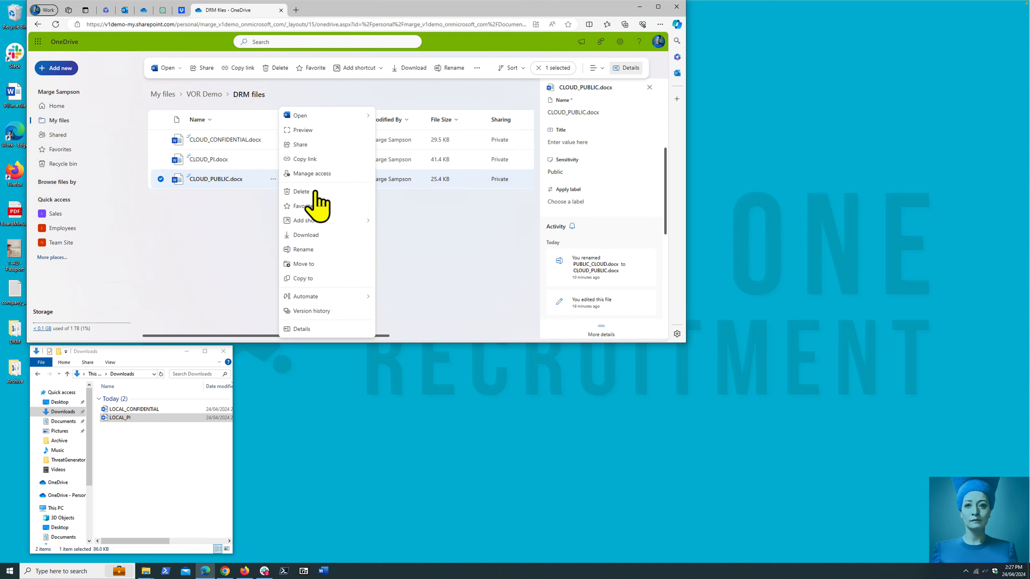
{"action": "left_click", "coordinate": [306, 235]}
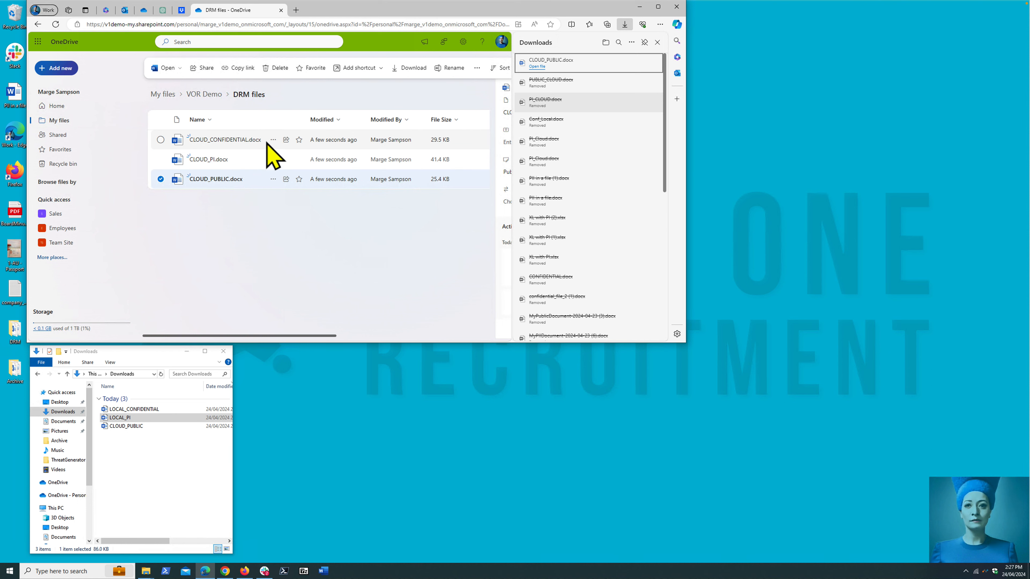
{"action": "left_click", "coordinate": [273, 140]}
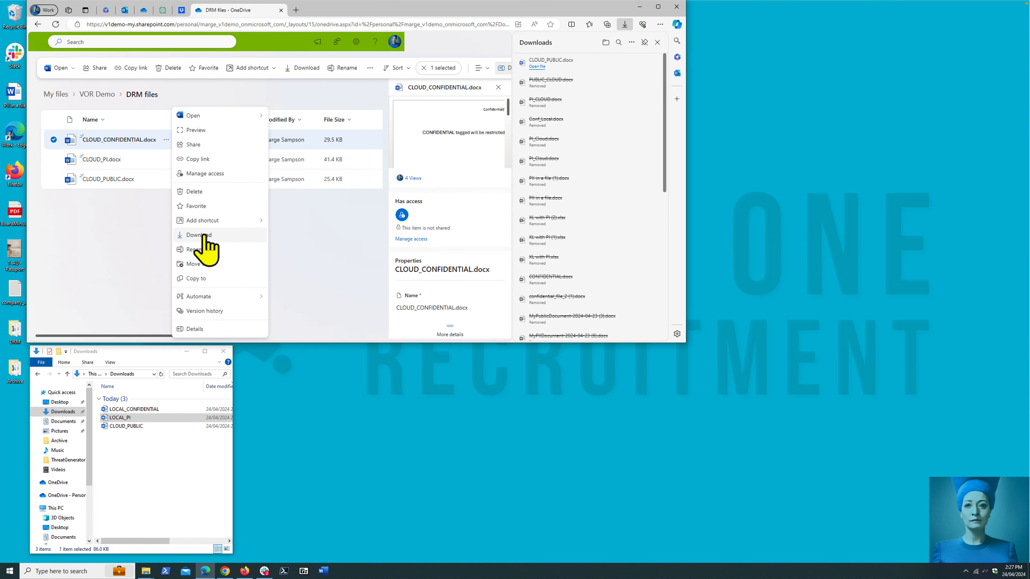
{"action": "left_click", "coordinate": [199, 235]}
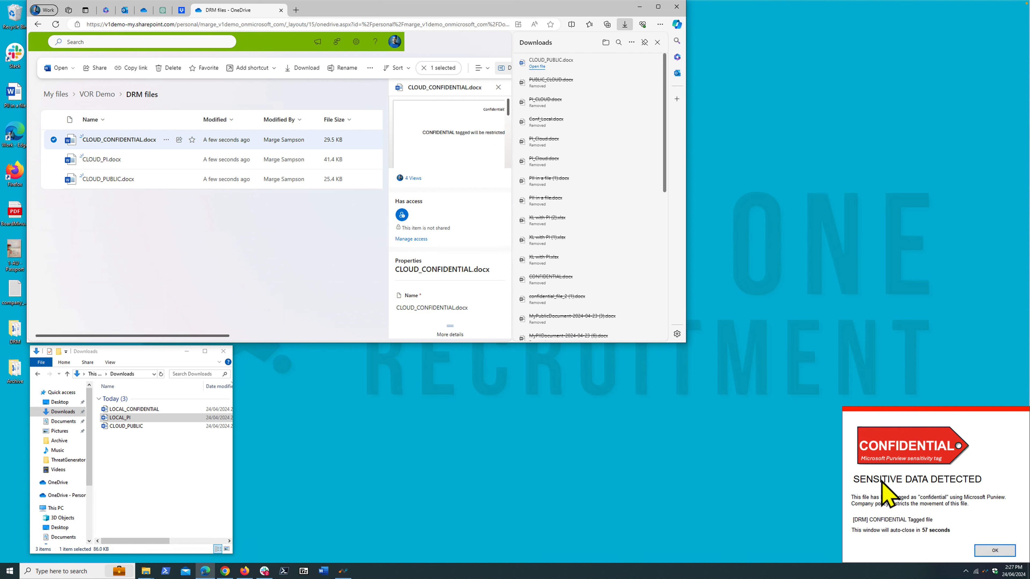
{"action": "left_click", "coordinate": [995, 551]}
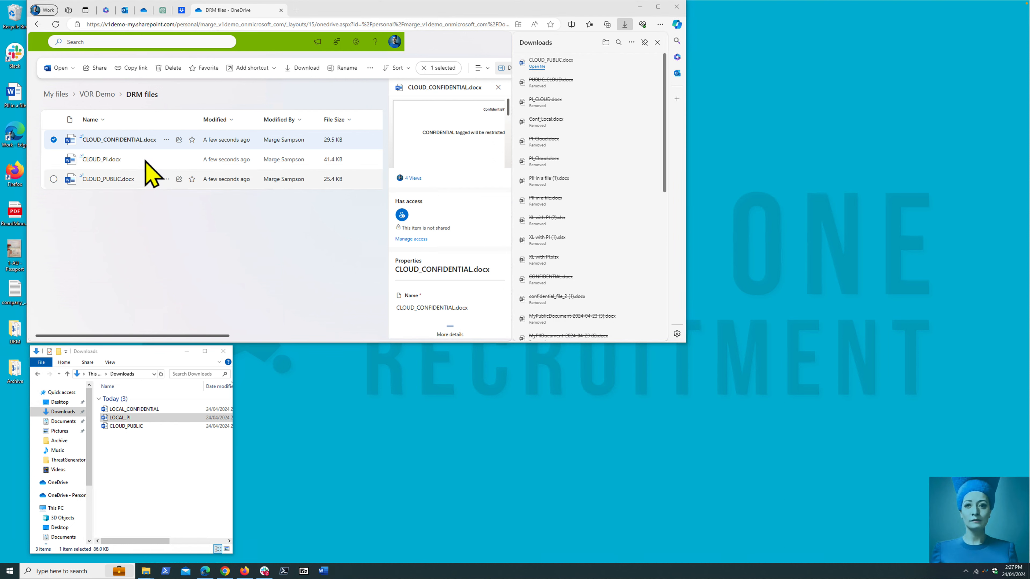
- Download CLOUD_PI.docx, giving "working on it" as the justification and accepting the risk
{"action": "left_click", "coordinate": [166, 159]}
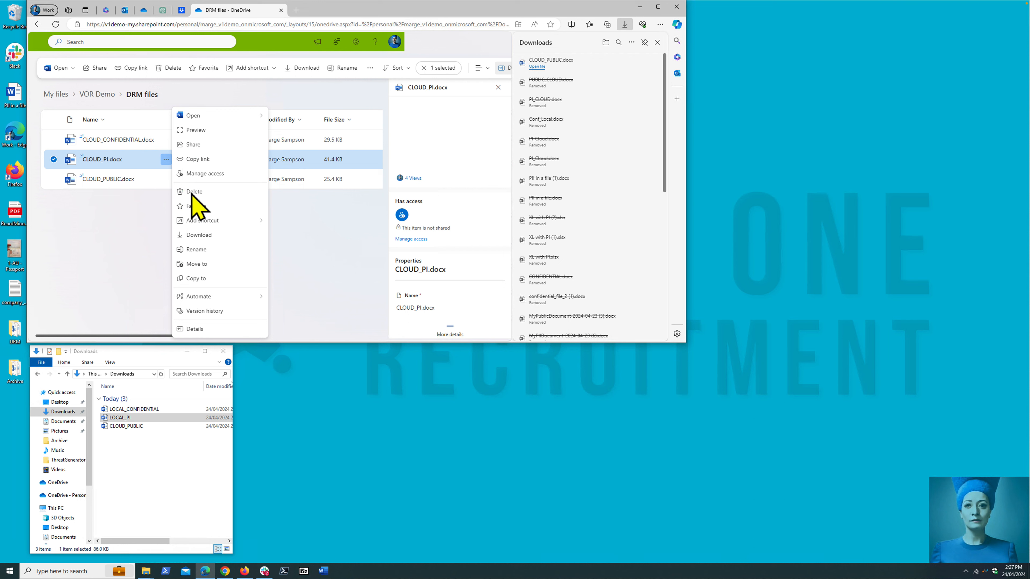
{"action": "left_click", "coordinate": [201, 234]}
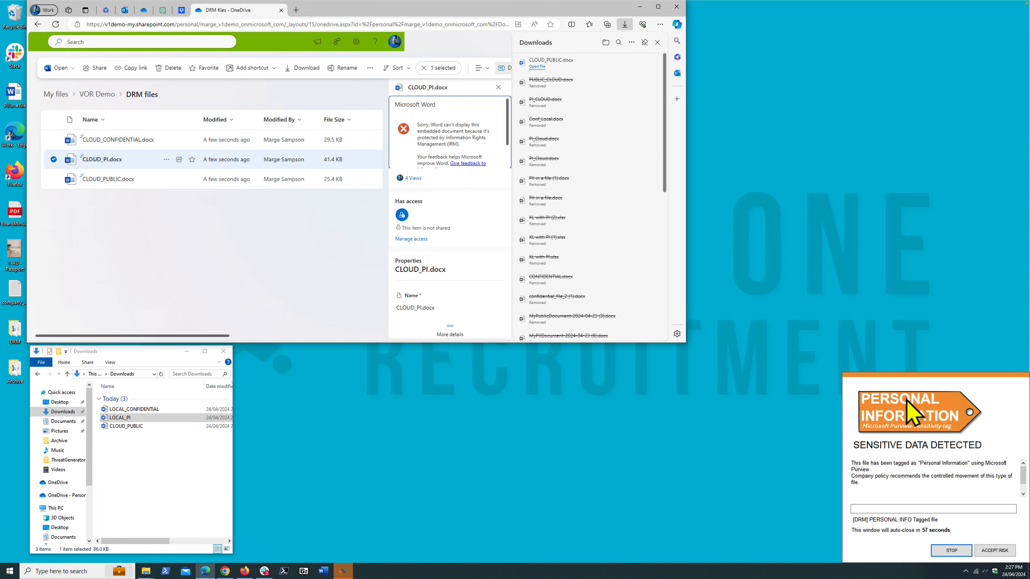
{"action": "left_click", "coordinate": [890, 510]}
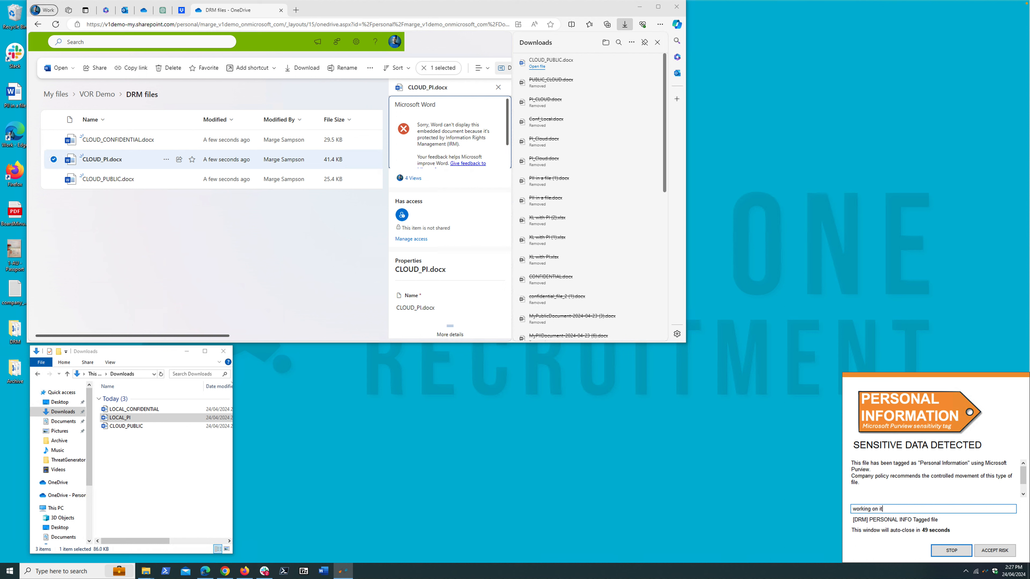
{"action": "left_click", "coordinate": [995, 551]}
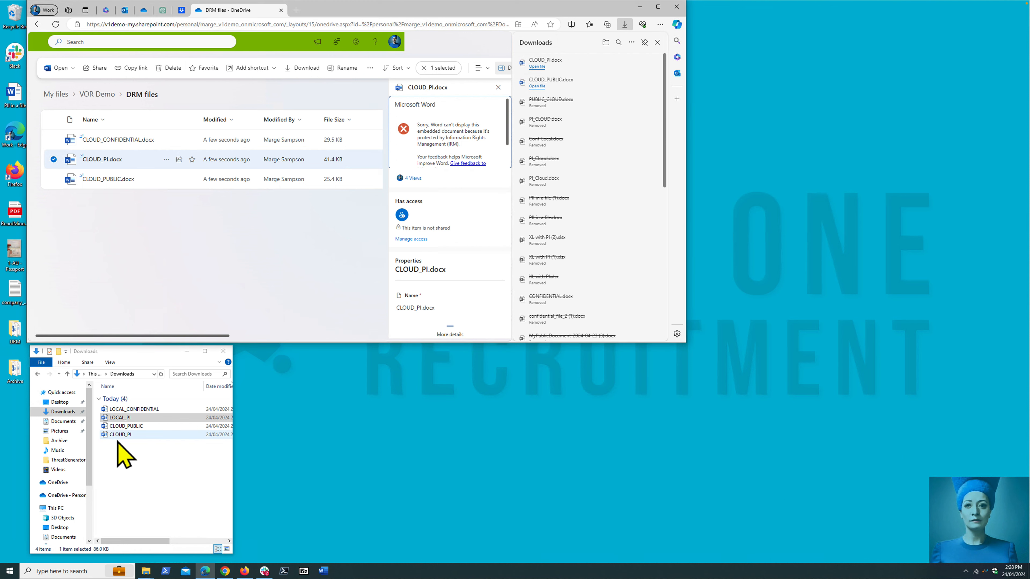
- Bring up the USB8GB (D:) drive, try to copy LOCAL_CONFIDENTIAL from Downloads onto it, and copy CLOUD_PI there, accepting the risk
{"action": "left_click", "coordinate": [121, 458]}
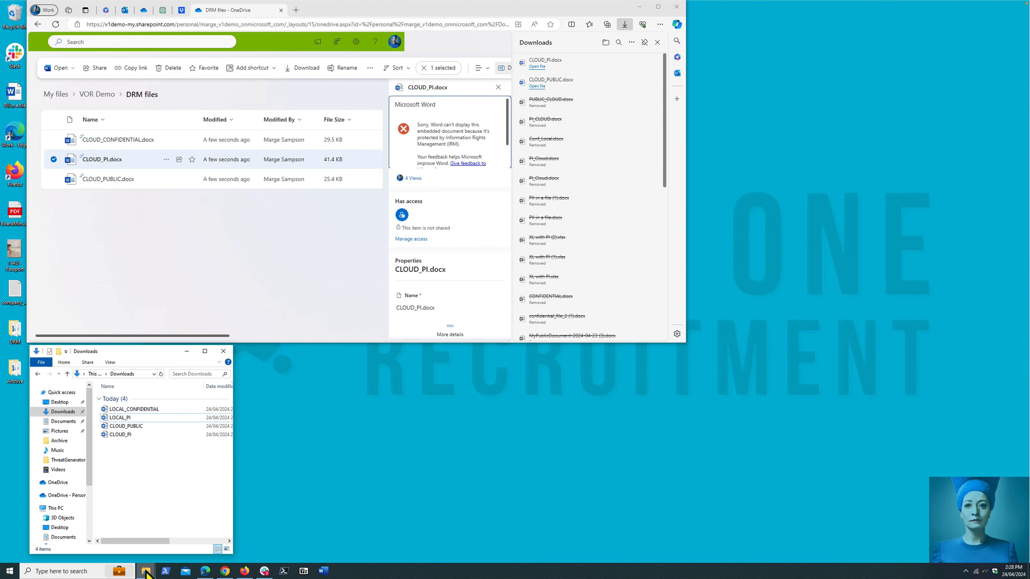
{"action": "mouse_move", "coordinate": [147, 572]}
{"action": "left_click", "coordinate": [172, 549]}
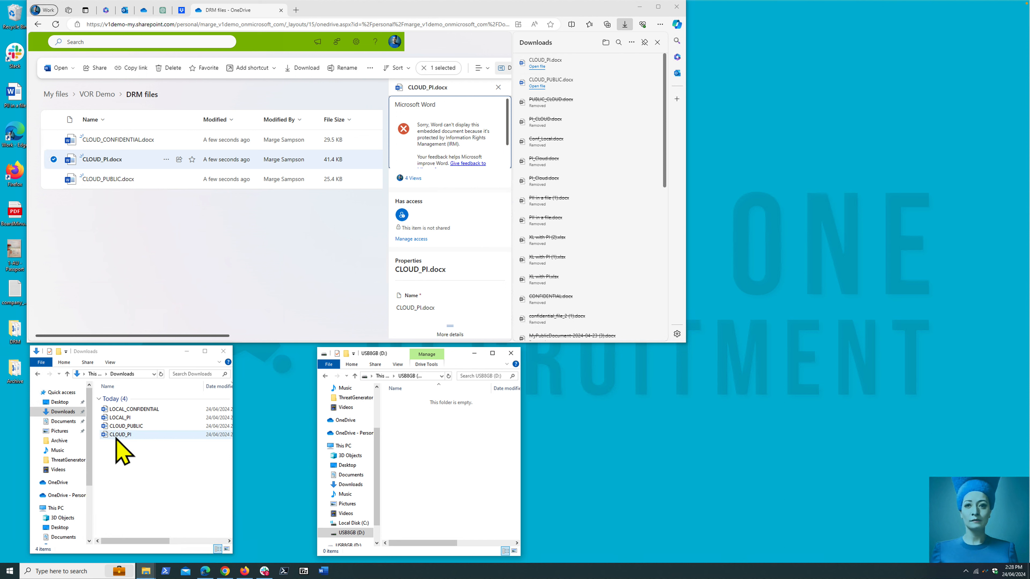
{"action": "left_click_drag", "start_coordinate": [116, 410], "coordinate": [452, 459]}
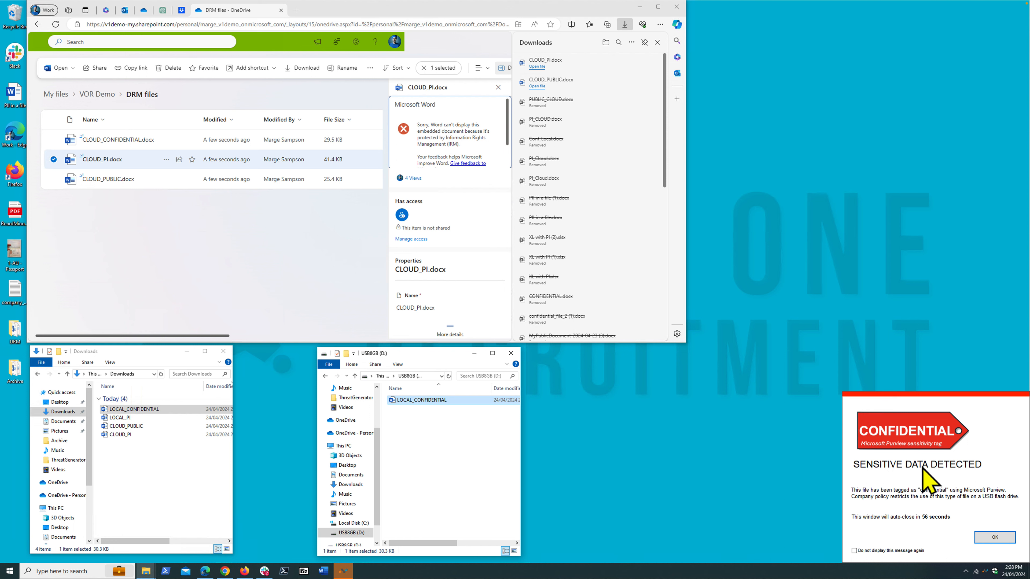
{"action": "left_click", "coordinate": [995, 538]}
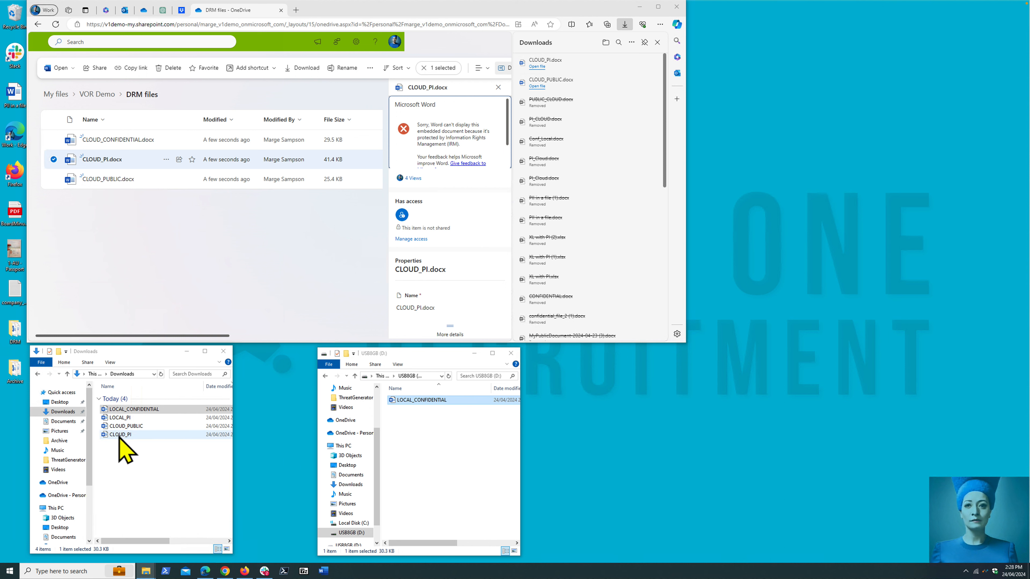
{"action": "left_click_drag", "start_coordinate": [117, 437], "coordinate": [449, 457]}
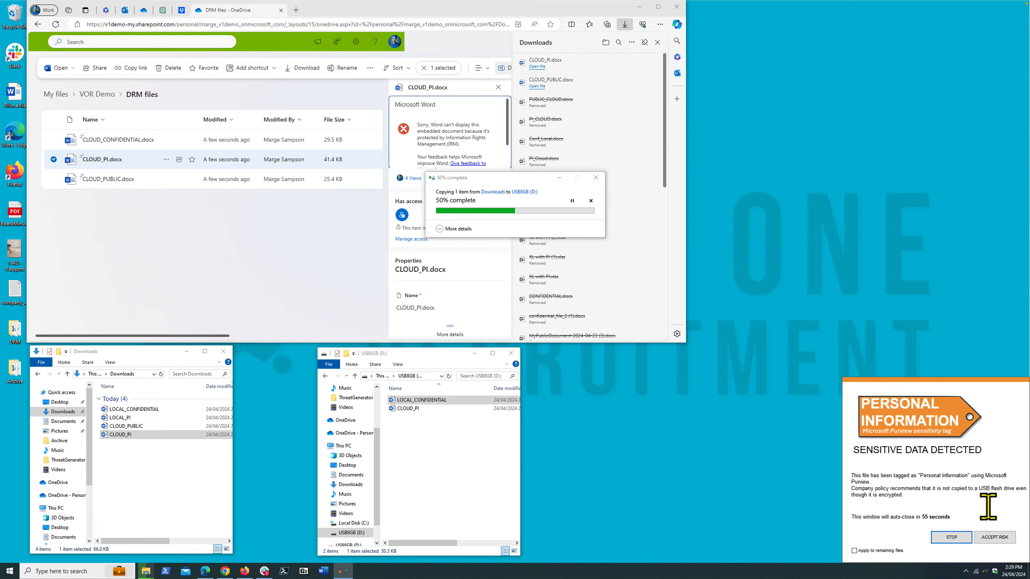
{"action": "left_click", "coordinate": [995, 538]}
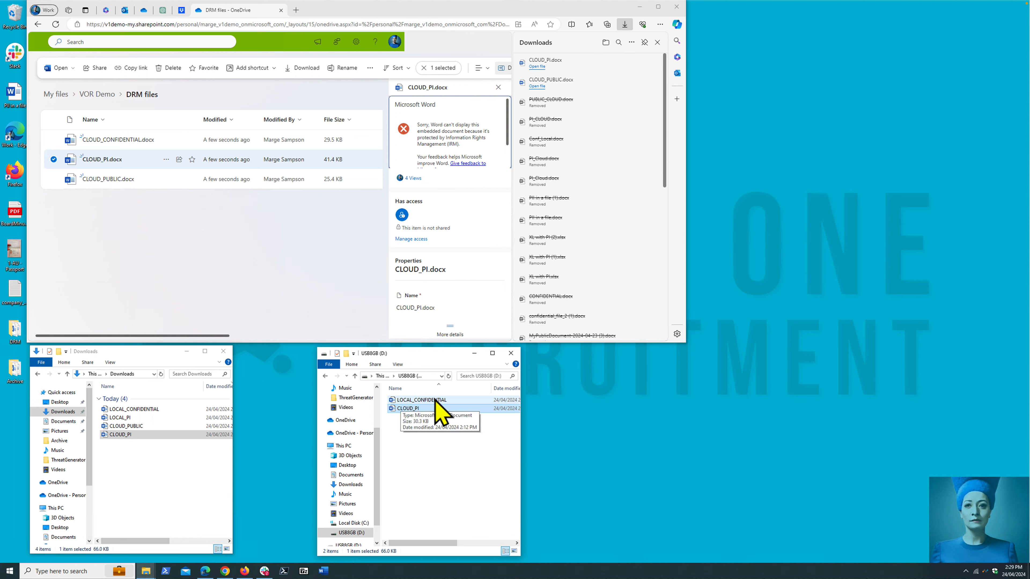
- Try to open LOCAL_CONFIDENTIAL from the USB drive, close Word, and reload the drive's contents
{"action": "left_click", "coordinate": [406, 400]}
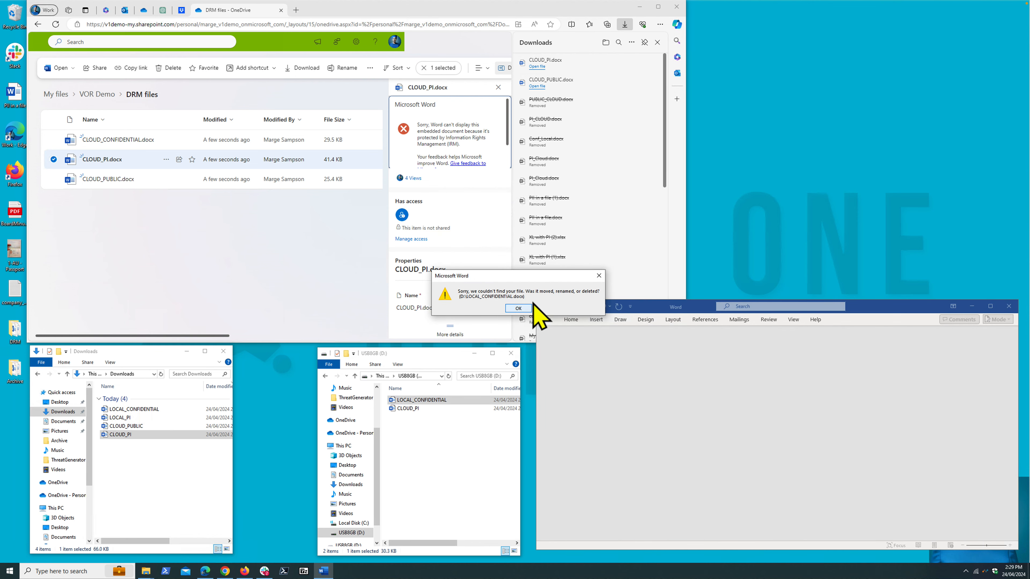
{"action": "left_click", "coordinate": [518, 308]}
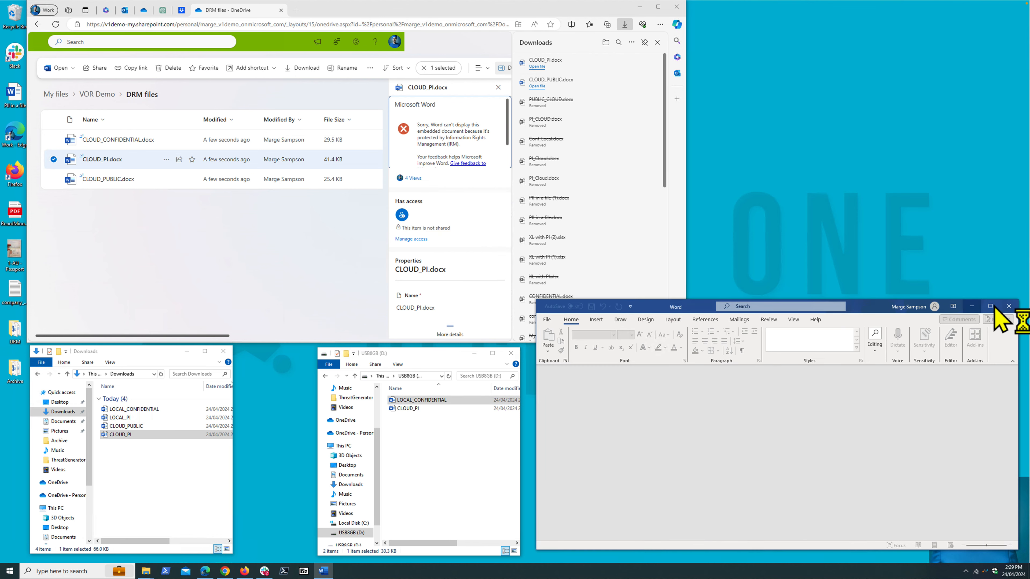
{"action": "left_click", "coordinate": [1009, 306]}
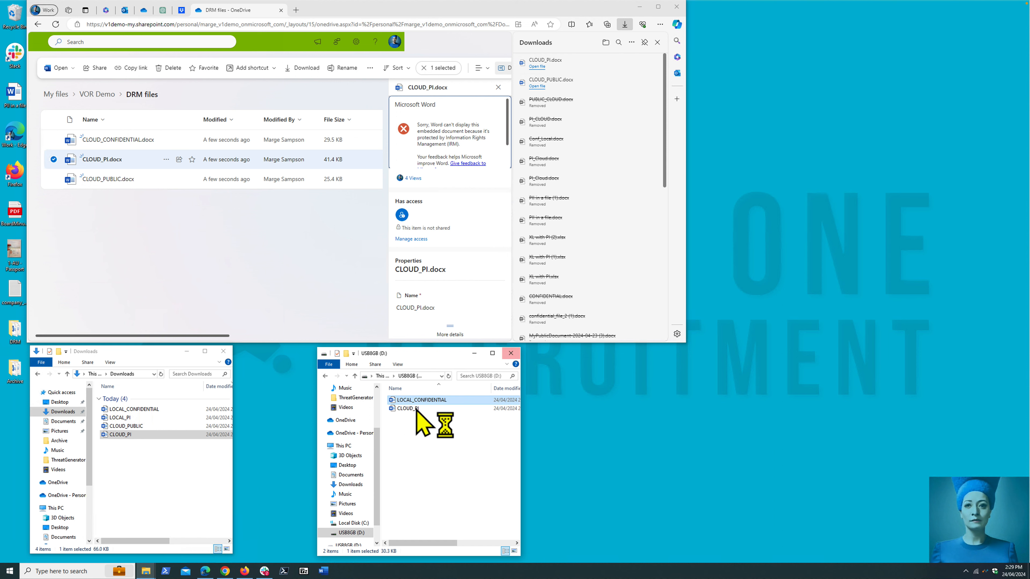
{"action": "left_click", "coordinate": [351, 533]}
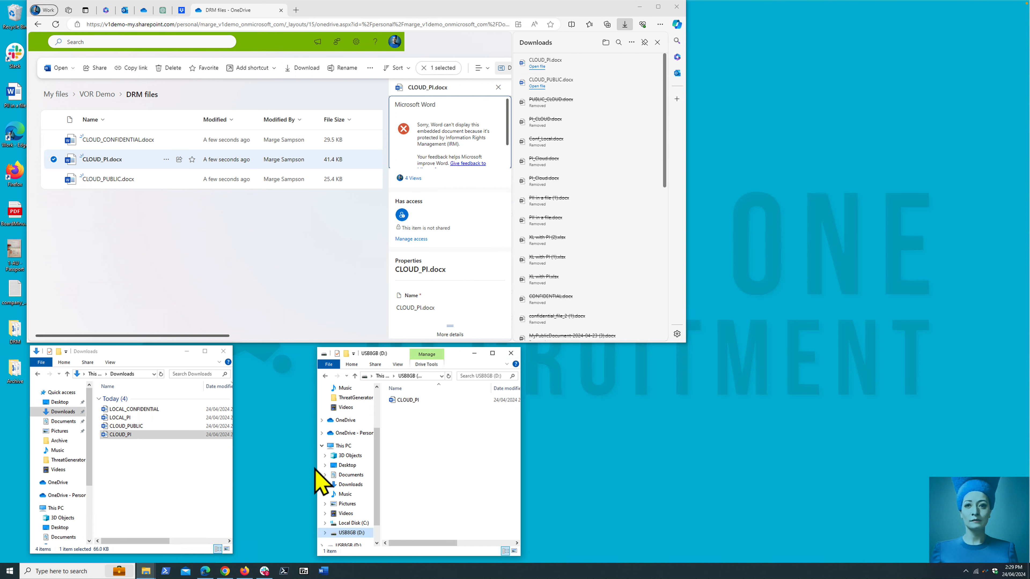
- Copy CLOUD_PUBLIC from Downloads to the USB8GB (D:) drive and minimize the drive's window
{"action": "left_click_drag", "start_coordinate": [117, 427], "coordinate": [449, 455]}
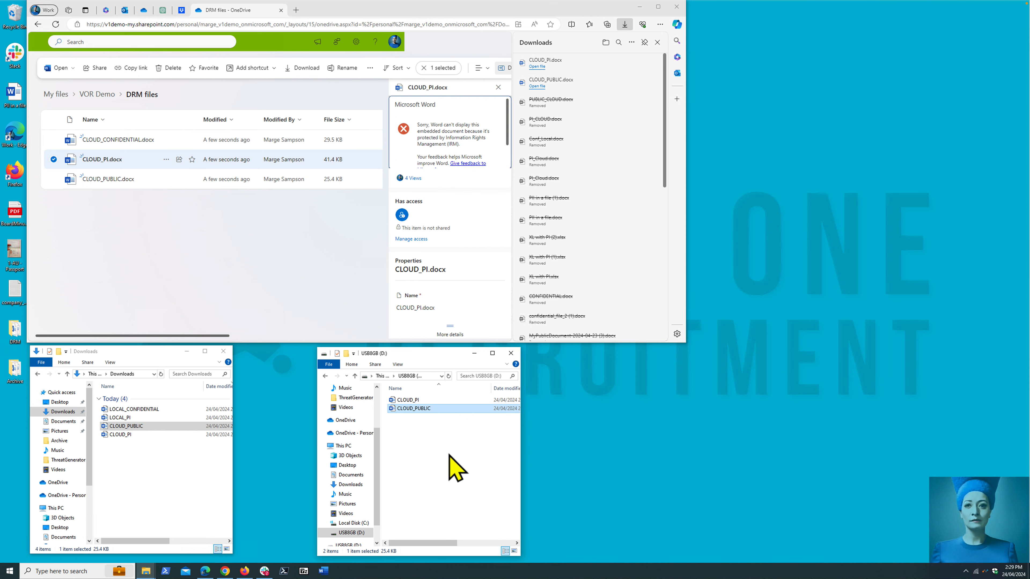
{"action": "left_click", "coordinate": [474, 353]}
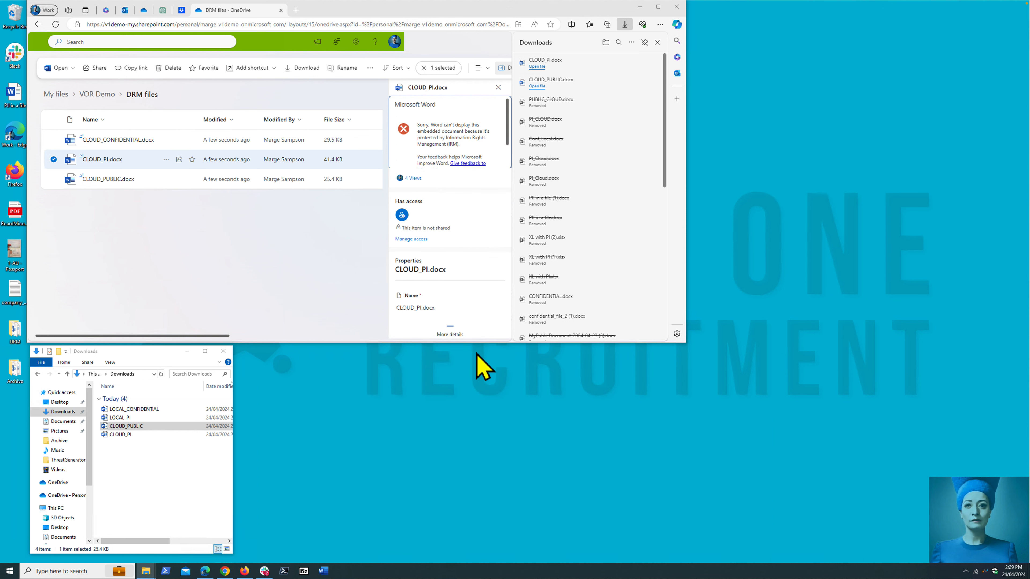
- Close the downloads list and file details, switch to Dropbox, and try to upload LOCAL_CONFIDENTIAL from Downloads to All files
{"action": "left_click", "coordinate": [475, 57]}
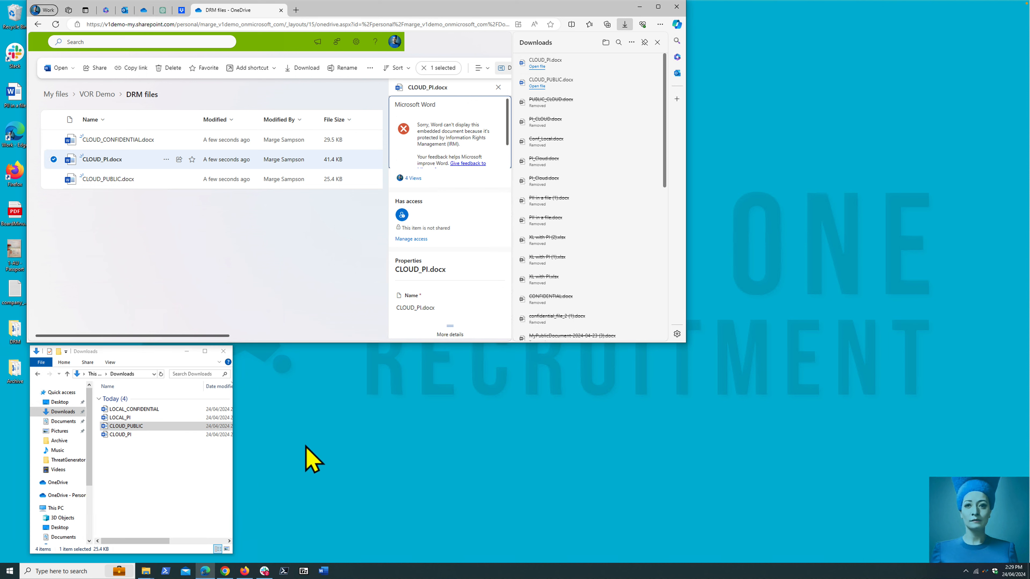
{"action": "left_click", "coordinate": [657, 42]}
{"action": "left_click", "coordinate": [650, 87]}
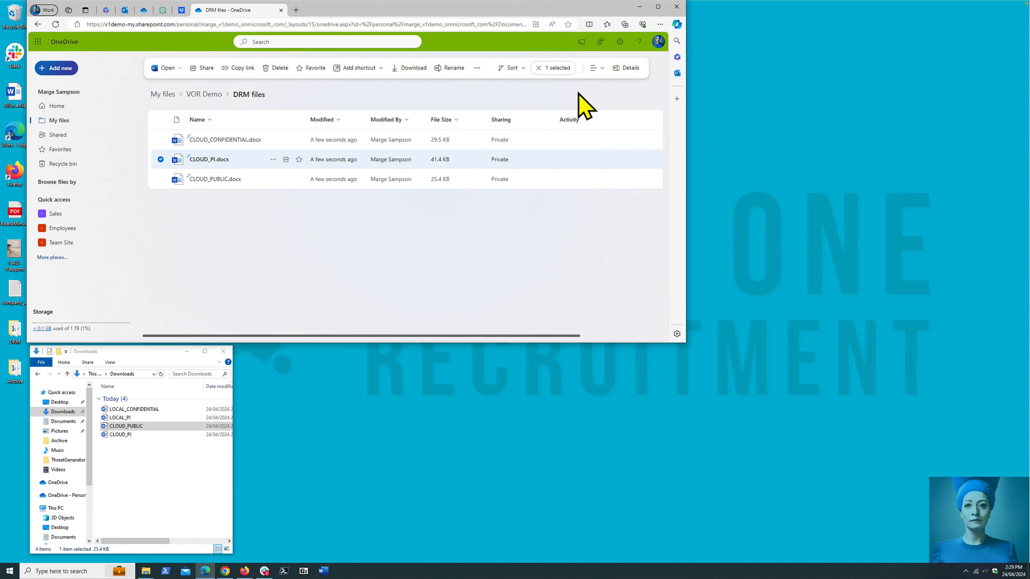
{"action": "left_click", "coordinate": [181, 11]}
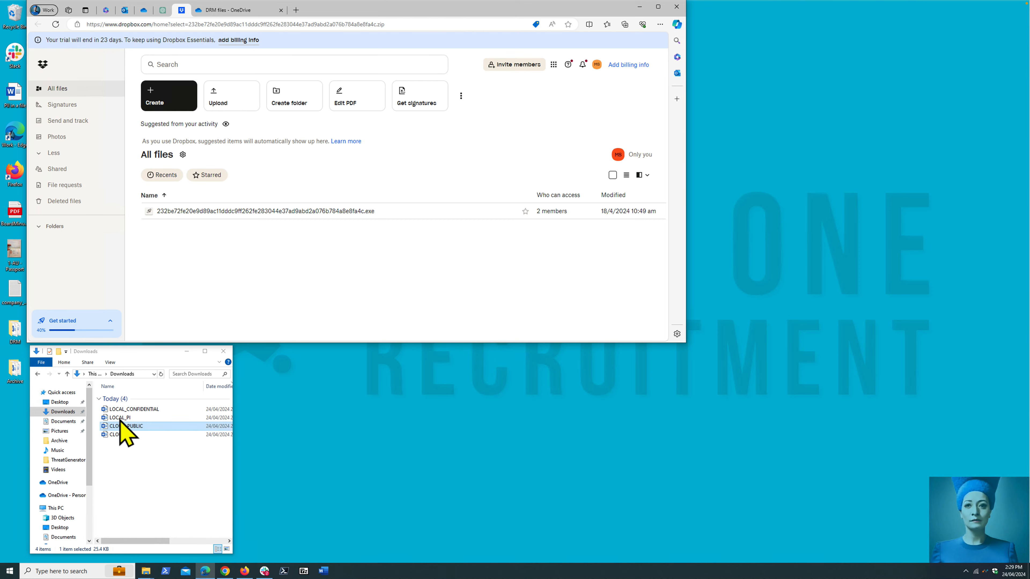
{"action": "left_click_drag", "start_coordinate": [121, 410], "coordinate": [265, 268]}
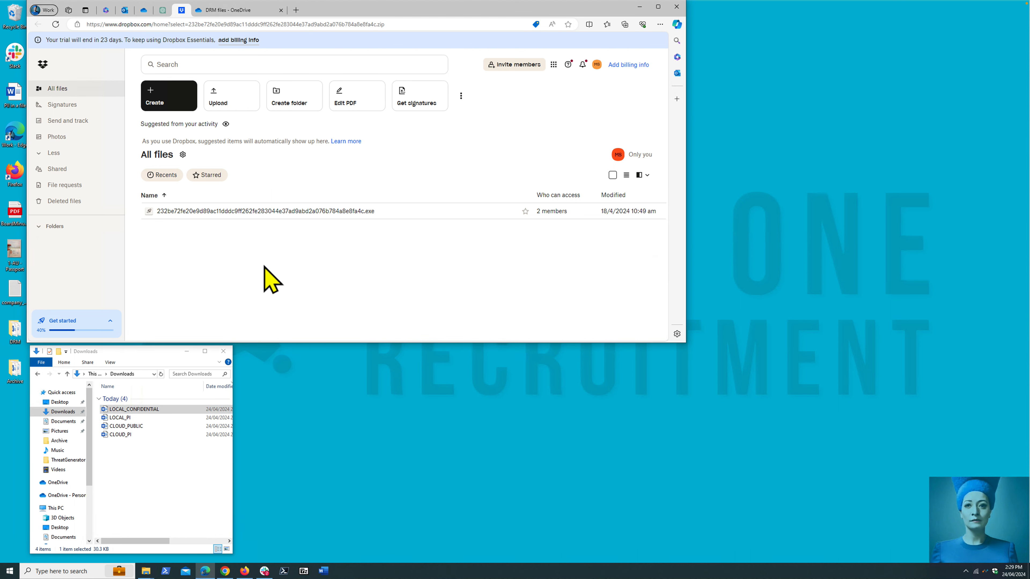
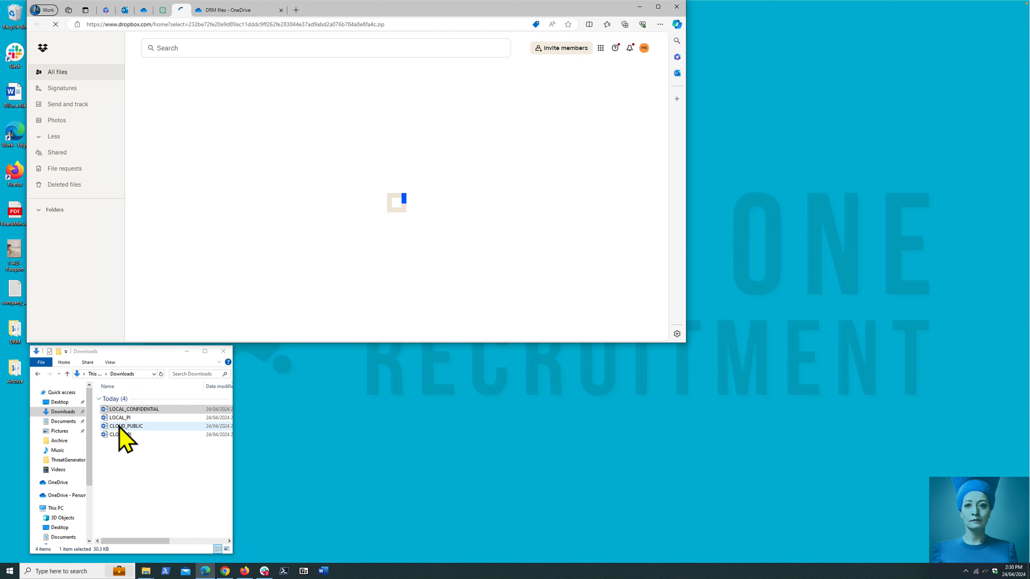
- Upload CLOUD_PUBLIC from Downloads to All files in Dropbox and close the uploads list
{"action": "left_click_drag", "start_coordinate": [121, 427], "coordinate": [346, 269]}
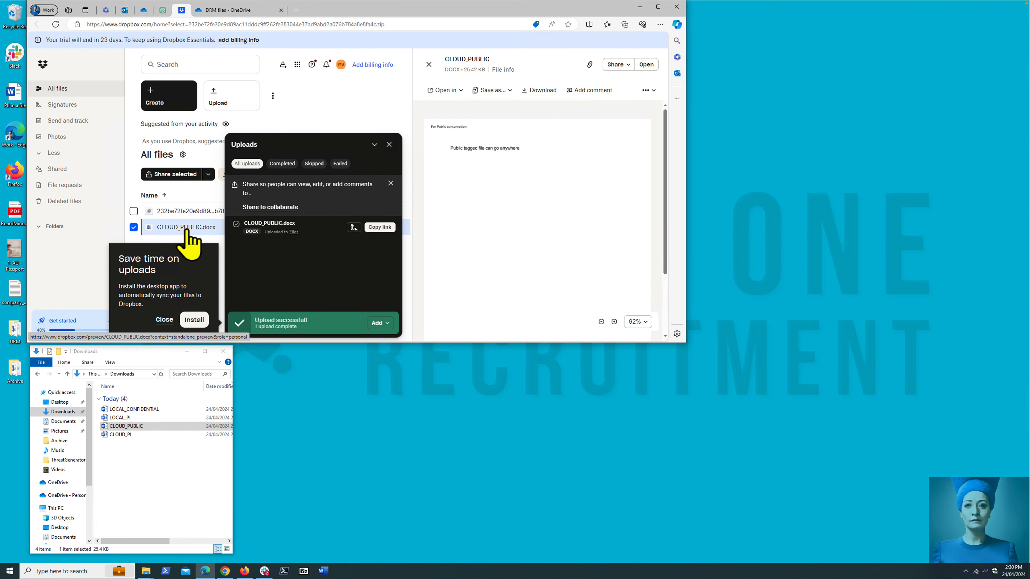
{"action": "left_click", "coordinate": [389, 144]}
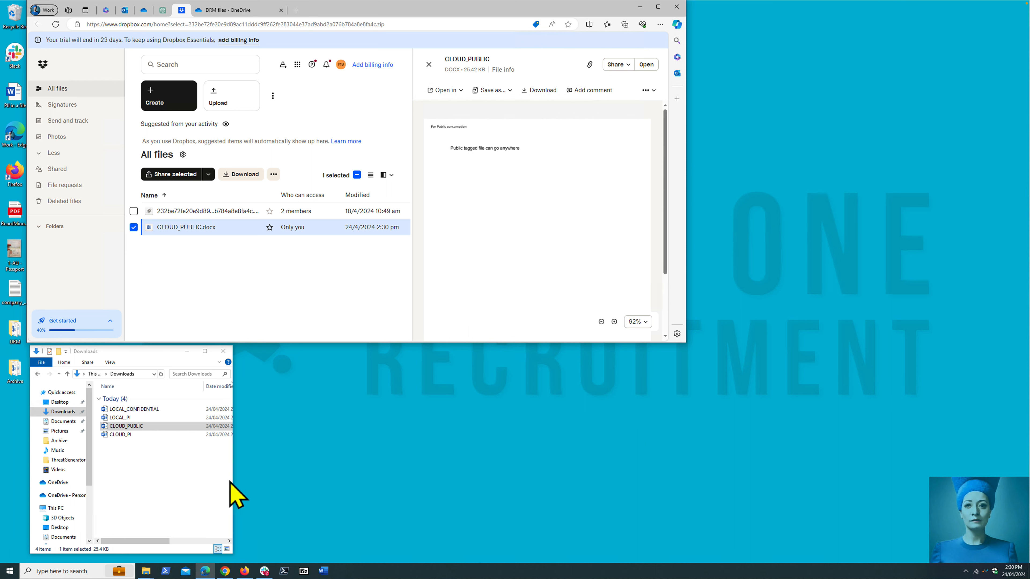
- Switch to Slack, try to share LOCAL_CONFIDENTIAL in the open direct message with the personal contact, dismiss the warning, and minimize Slack
{"action": "left_click", "coordinate": [265, 572]}
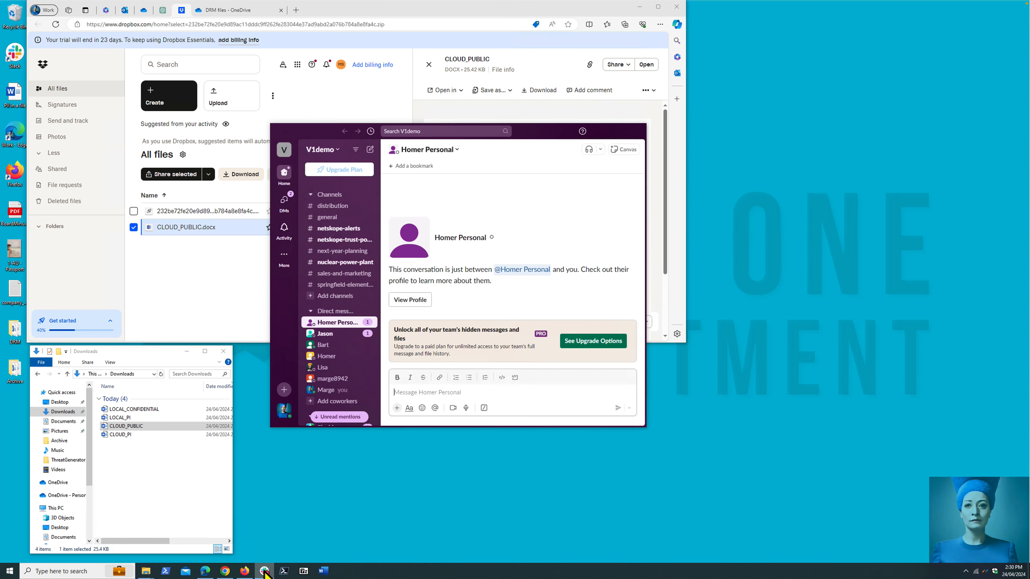
{"action": "left_click_drag", "start_coordinate": [118, 408], "coordinate": [464, 407]}
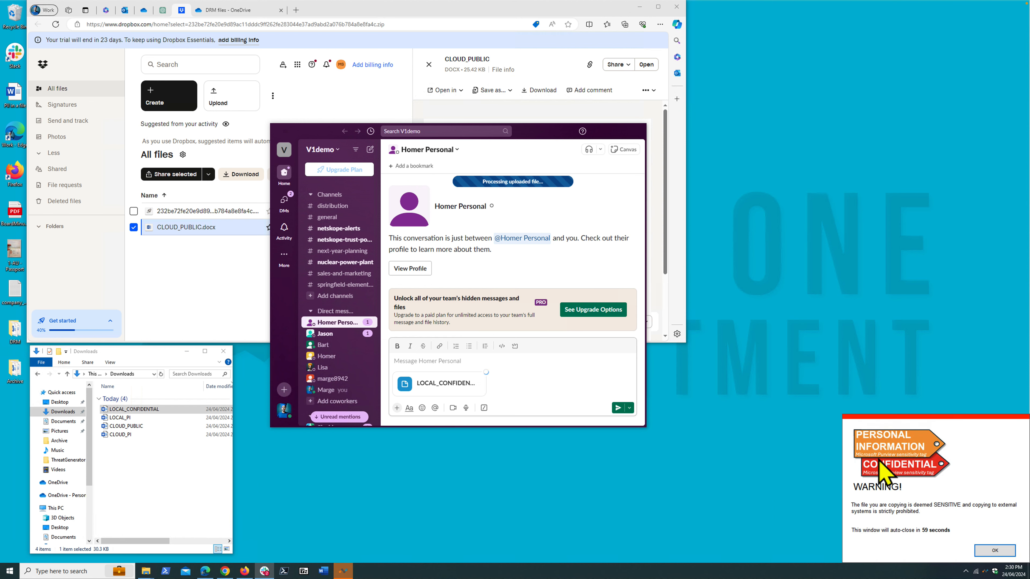
{"action": "left_click", "coordinate": [995, 550]}
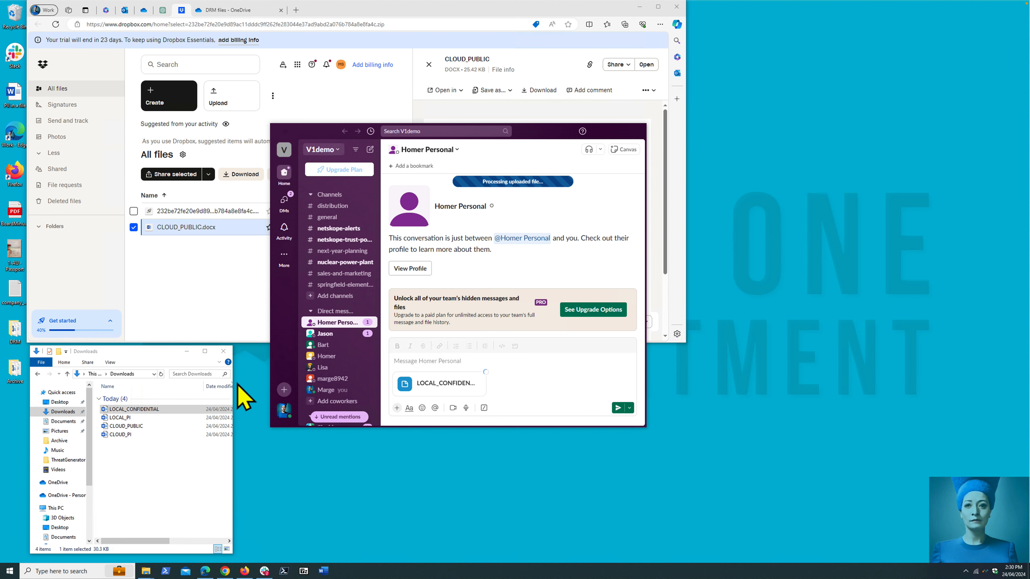
{"action": "left_click", "coordinate": [263, 571]}
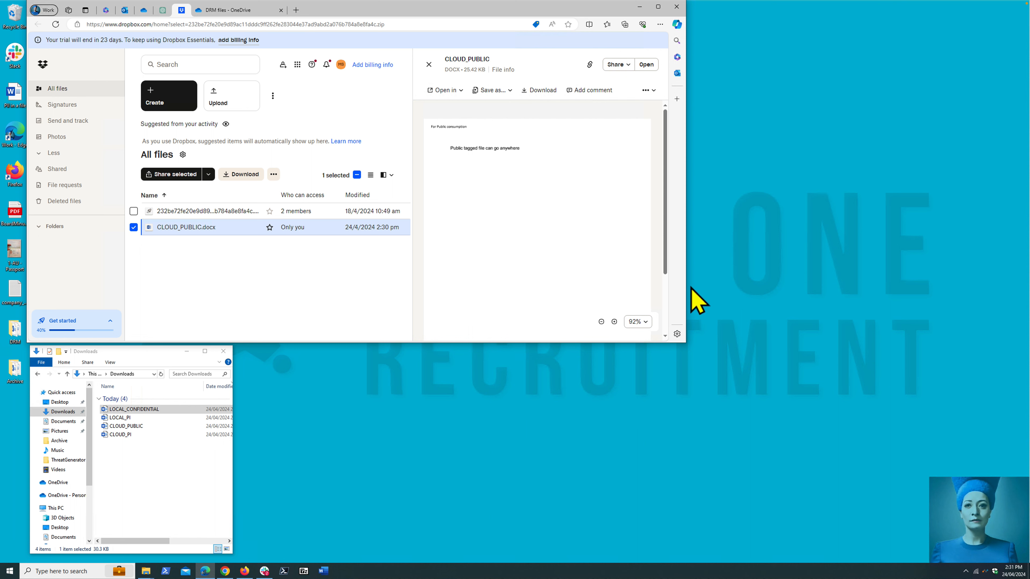
- Narrow the Dropbox browser window and bring up the Chrome window with OneDrive and the Firefox window with Outlook beside it
{"action": "left_click_drag", "start_coordinate": [694, 289], "coordinate": [490, 290]}
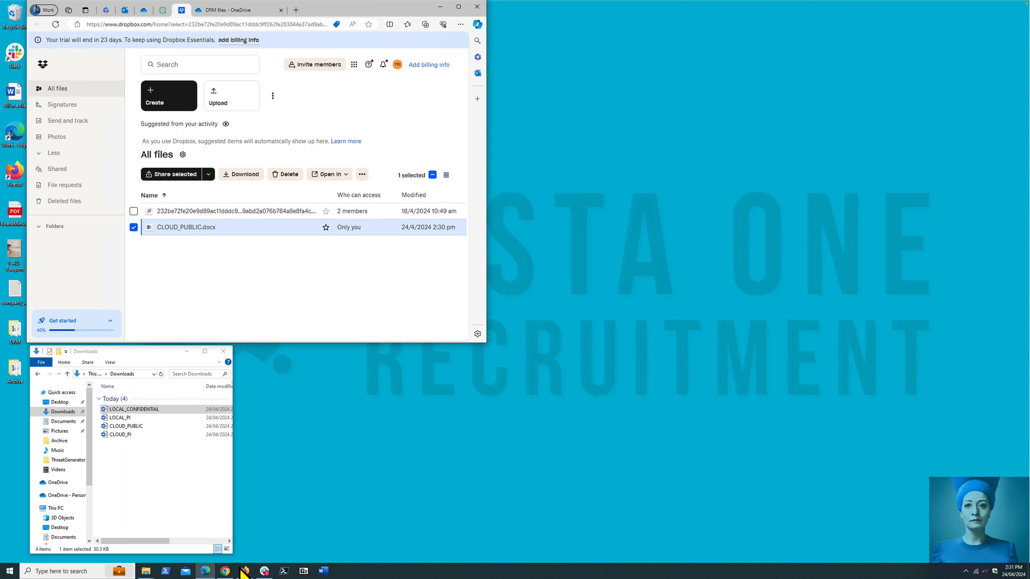
{"action": "left_click", "coordinate": [225, 570]}
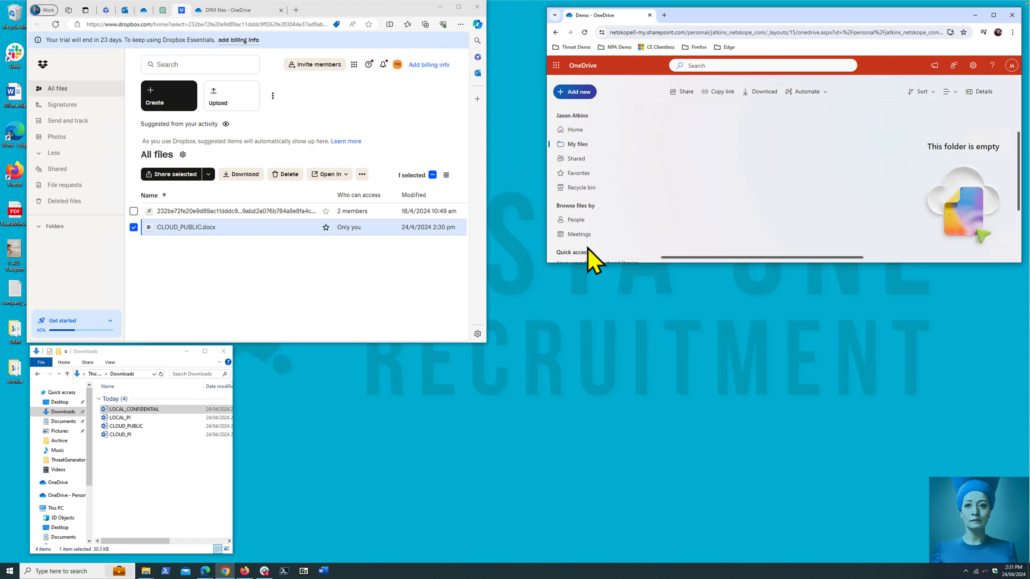
{"action": "left_click", "coordinate": [245, 572]}
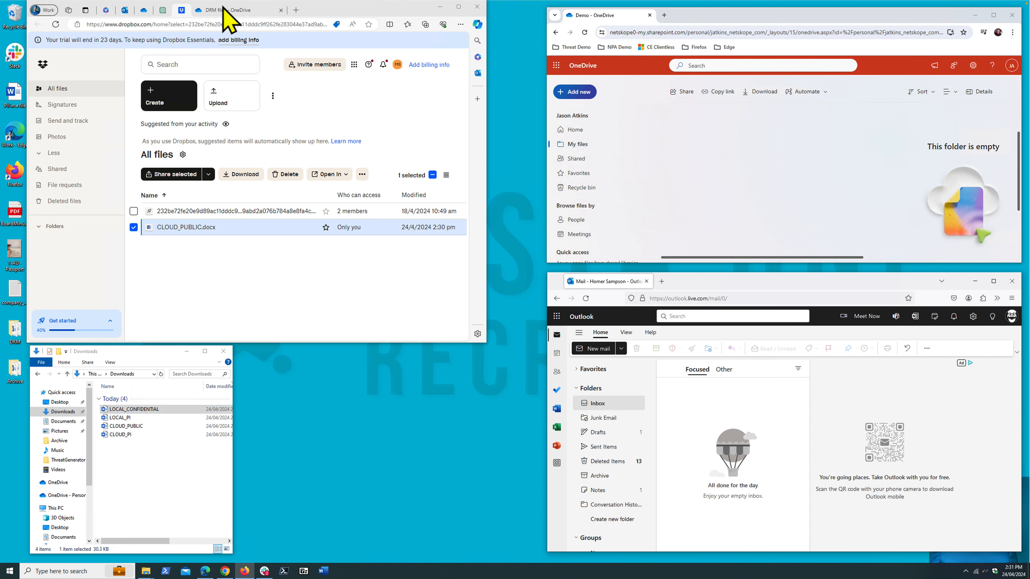
- Upload LOCAL_CONFIDENTIAL to DRM files in the Edge OneDrive, try uploading it to the Demo folder in the Chrome OneDrive, and dismiss the warning
{"action": "left_click", "coordinate": [230, 10]}
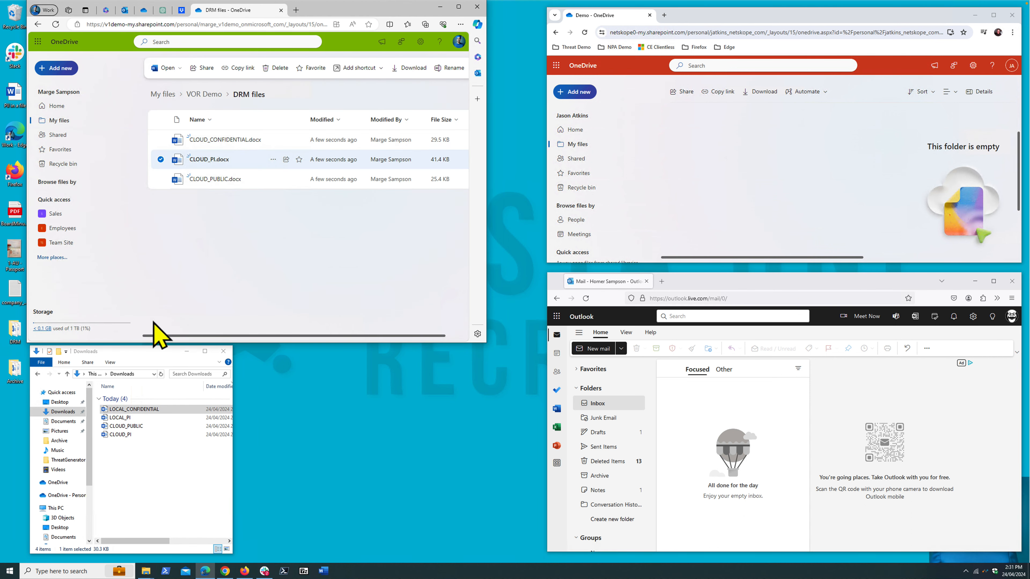
{"action": "left_click_drag", "start_coordinate": [135, 410], "coordinate": [259, 258]}
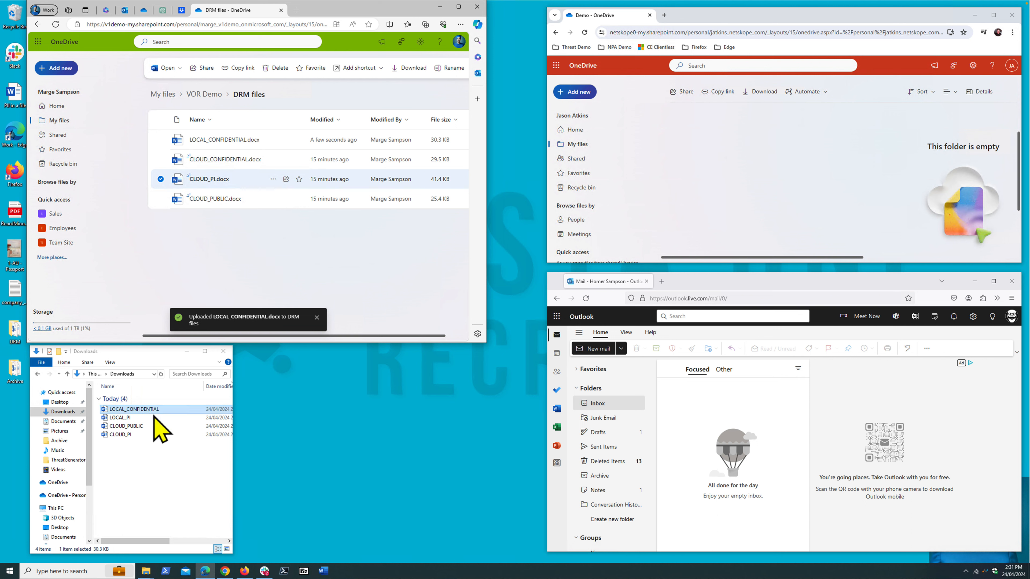
{"action": "left_click_drag", "start_coordinate": [139, 410], "coordinate": [767, 166]}
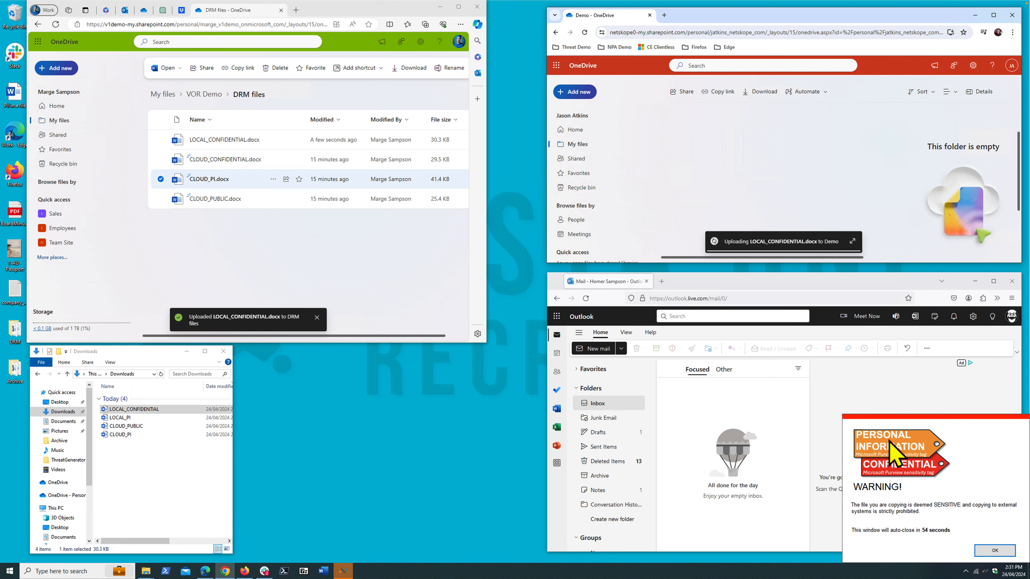
{"action": "left_click", "coordinate": [996, 551]}
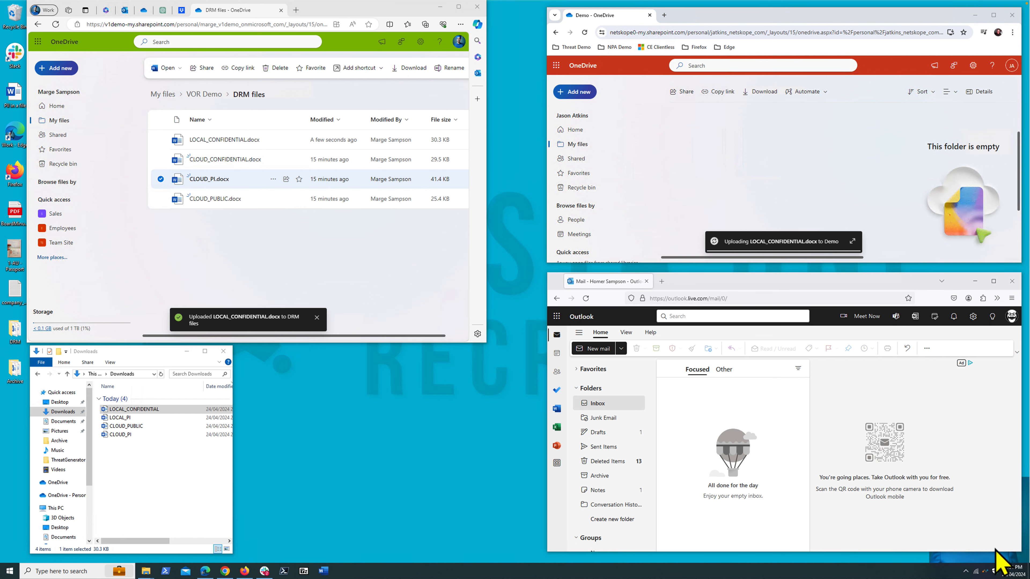
{"action": "left_click", "coordinate": [110, 410]}
{"action": "left_click_drag", "start_coordinate": [111, 410], "coordinate": [174, 438]}
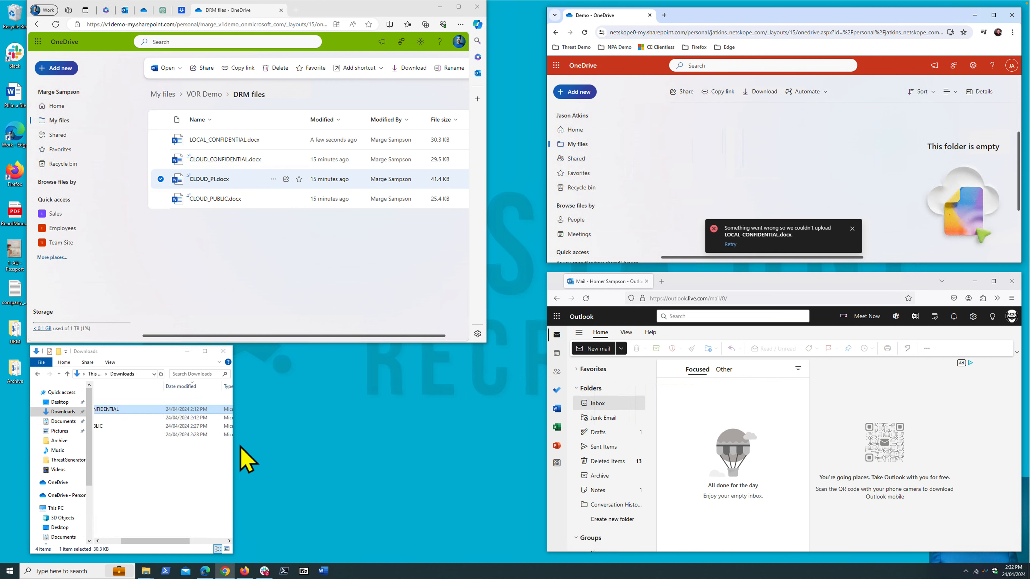
- Start a new message in the Firefox Outlook mailbox and enter the recipient's personal e-mail address
{"action": "left_click", "coordinate": [590, 352]}
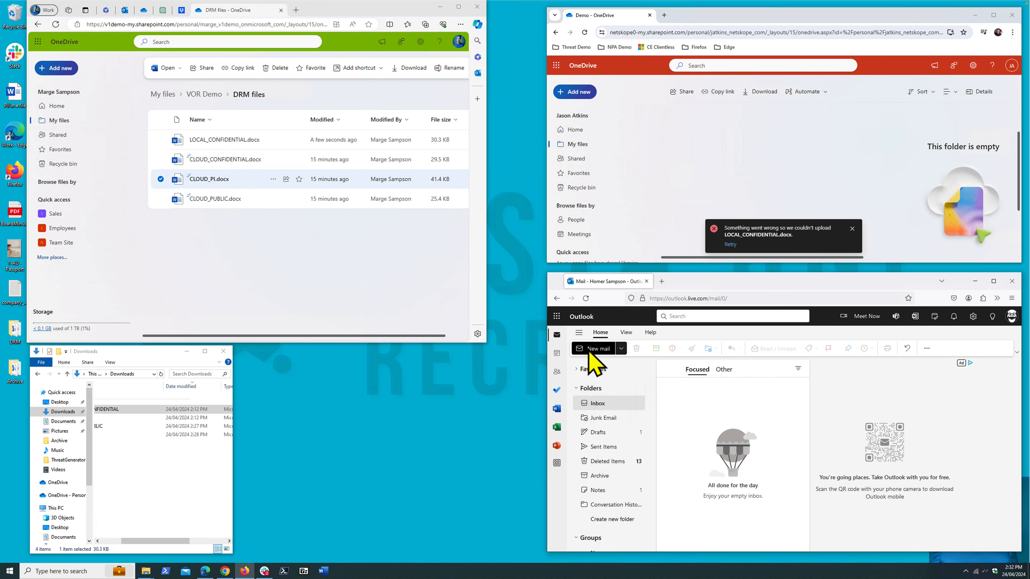
{"action": "left_click", "coordinate": [601, 350]}
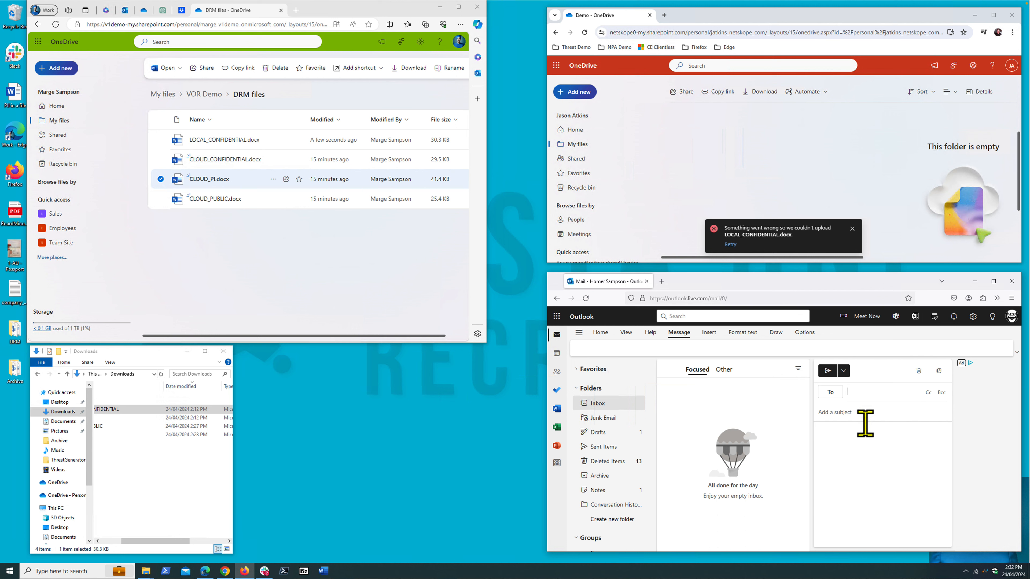
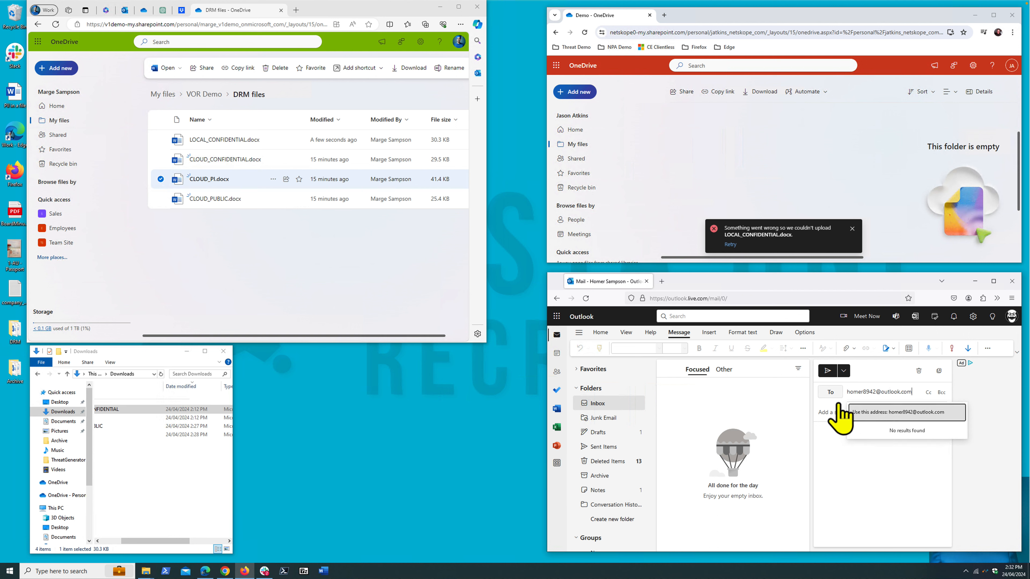
{"action": "left_click", "coordinate": [888, 412]}
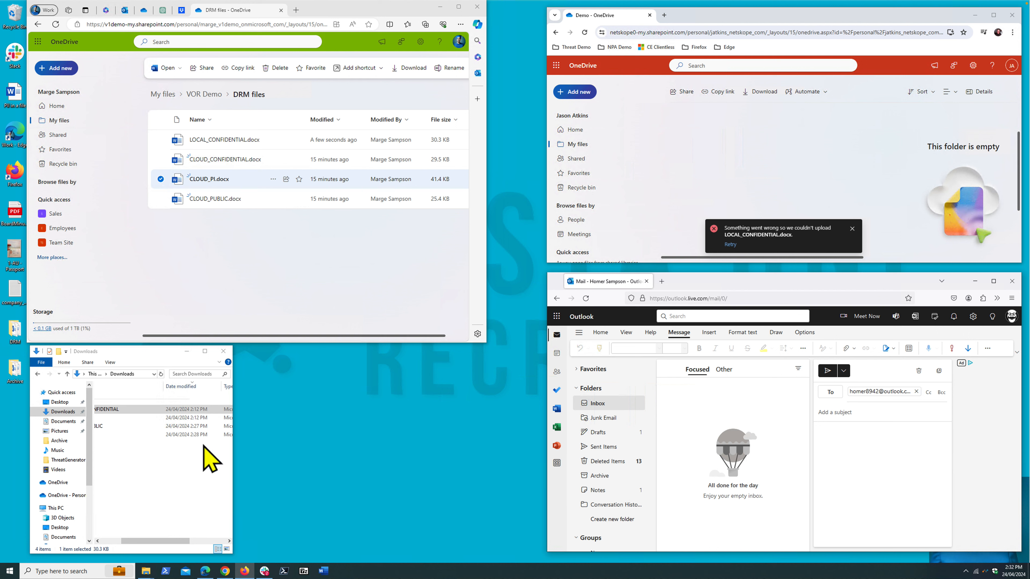
- Try to attach LOCAL_CONFIDENTIAL from Downloads to the new Firefox Outlook message and dismiss the warning
{"action": "left_click_drag", "start_coordinate": [148, 548], "coordinate": [106, 548]}
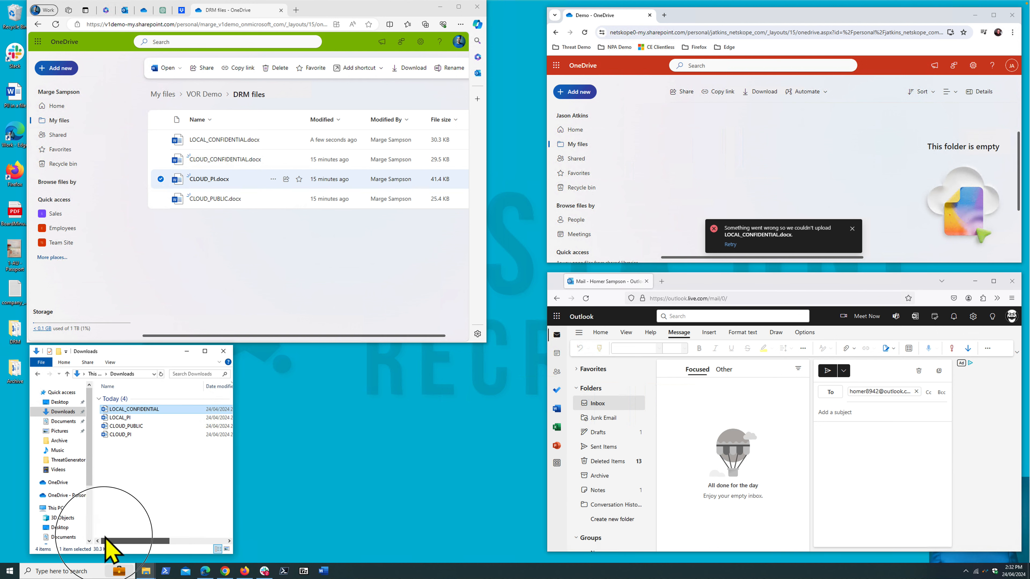
{"action": "left_click_drag", "start_coordinate": [137, 409], "coordinate": [922, 483]}
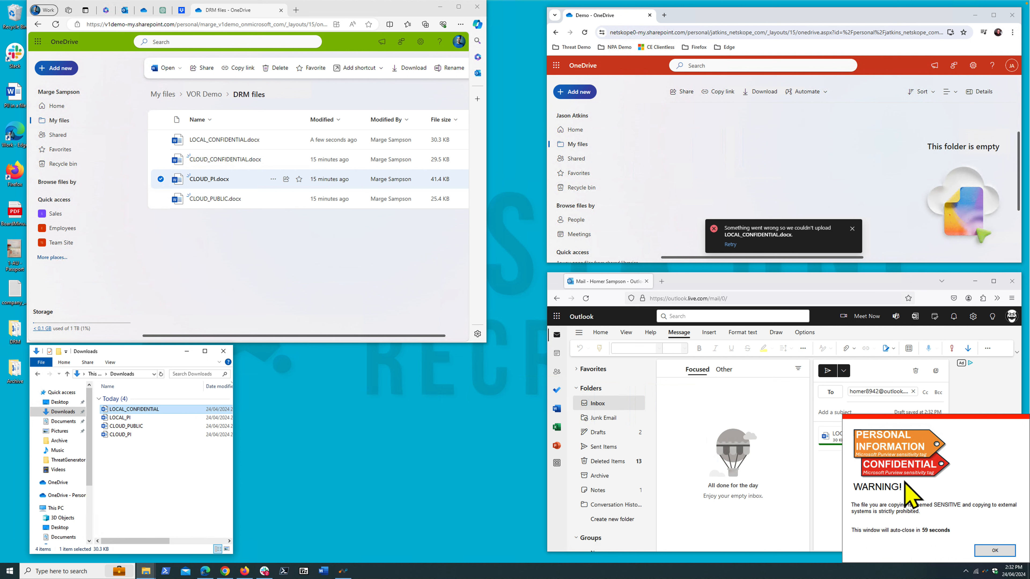
{"action": "left_click", "coordinate": [997, 546]}
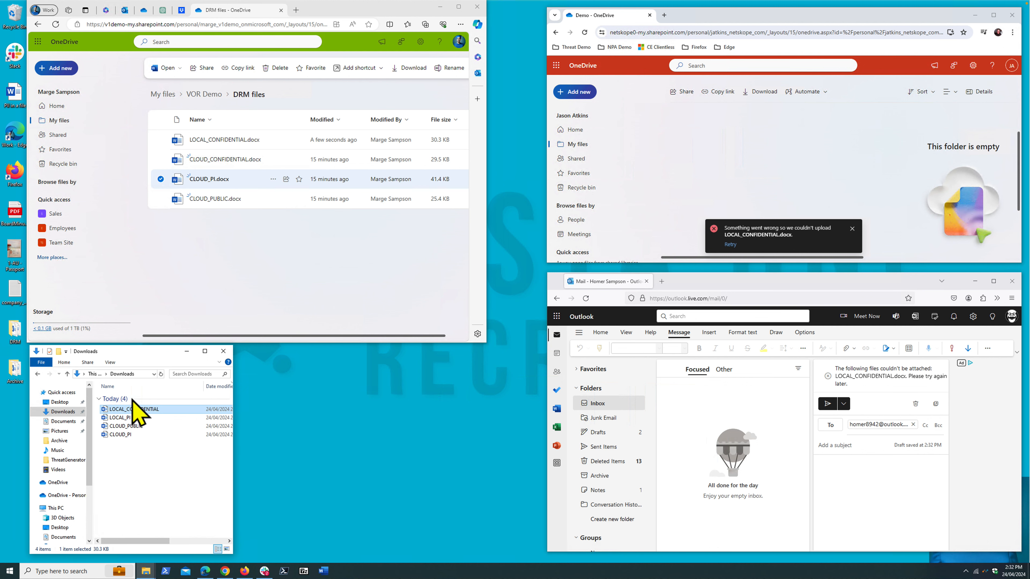
- Try to add LOCAL_CONFIDENTIAL to the Firefox Outlook message as a file link instead and dismiss the warning
{"action": "left_click", "coordinate": [127, 410]}
{"action": "left_click_drag", "start_coordinate": [125, 410], "coordinate": [856, 516]}
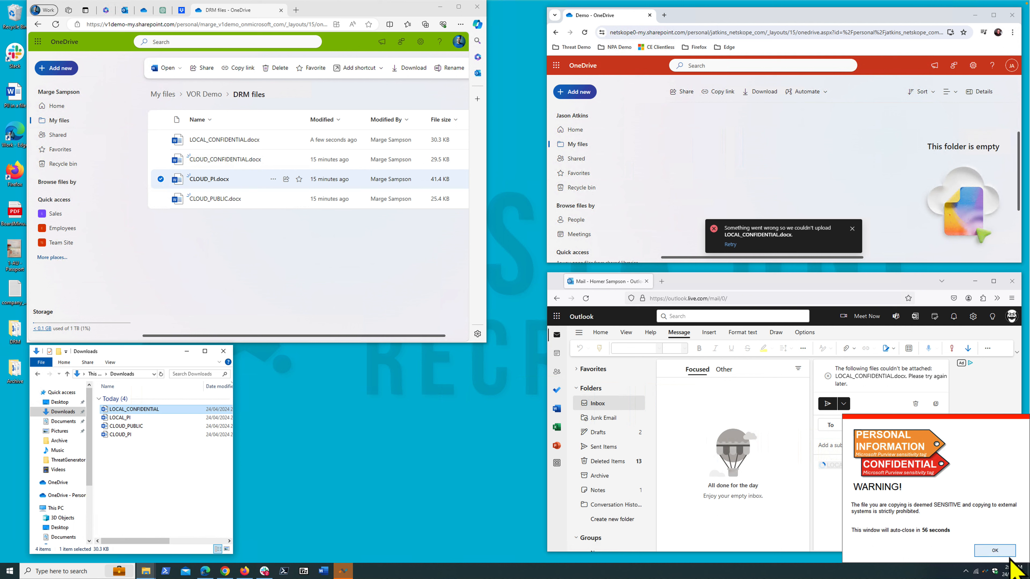
{"action": "left_click", "coordinate": [995, 551]}
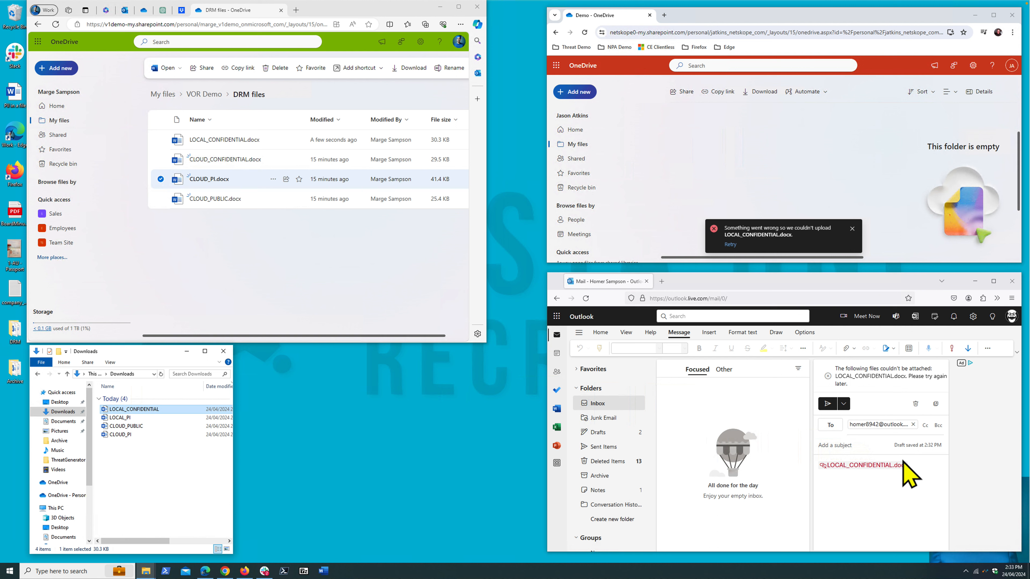
- Start a new message in the Edge Outlook mailbox, address it to the recipient's personal e-mail, and set the subject to "test"
{"action": "mouse_move", "coordinate": [164, 15]}
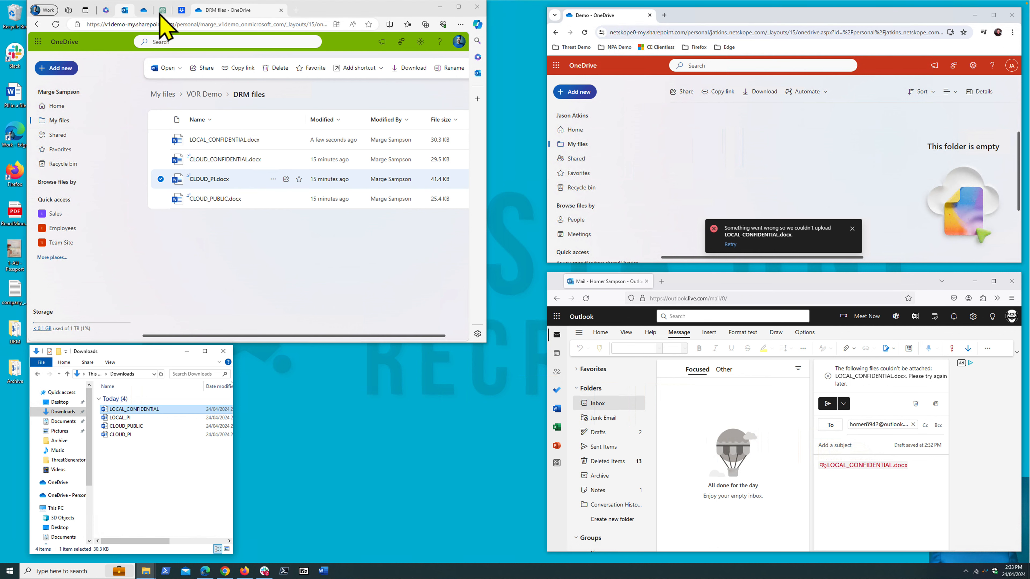
{"action": "left_click", "coordinate": [126, 11]}
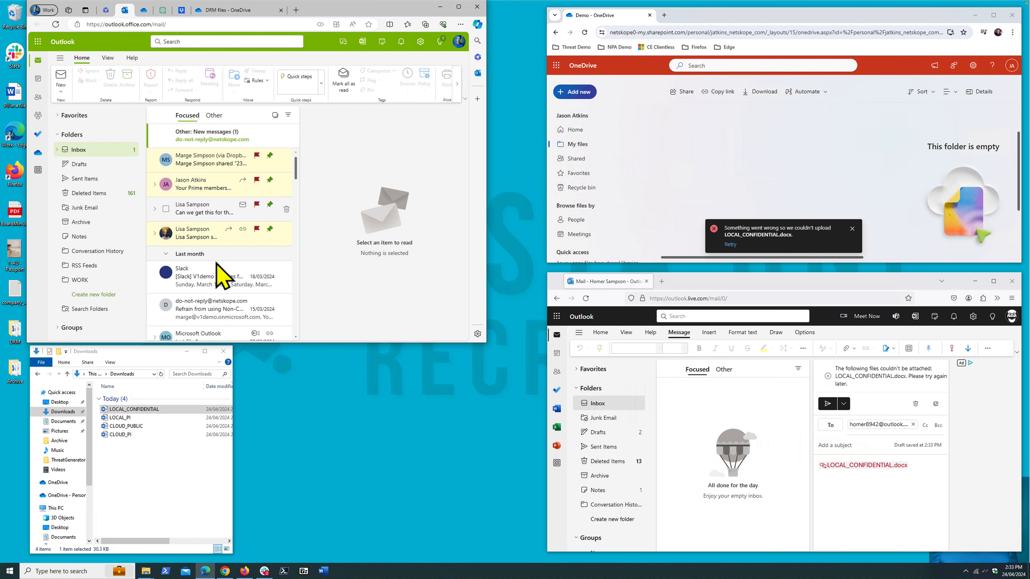
{"action": "left_click", "coordinate": [61, 76]}
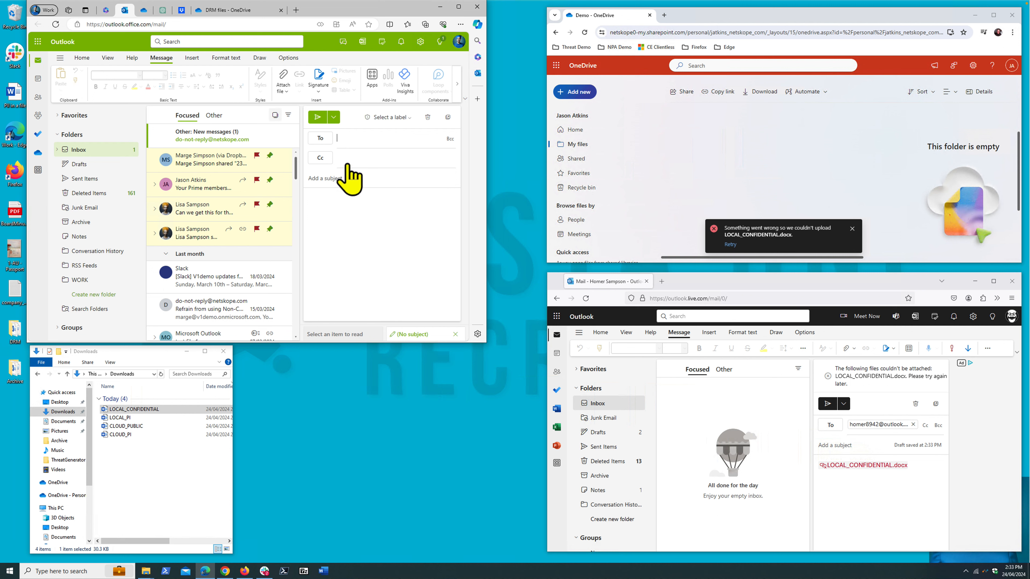
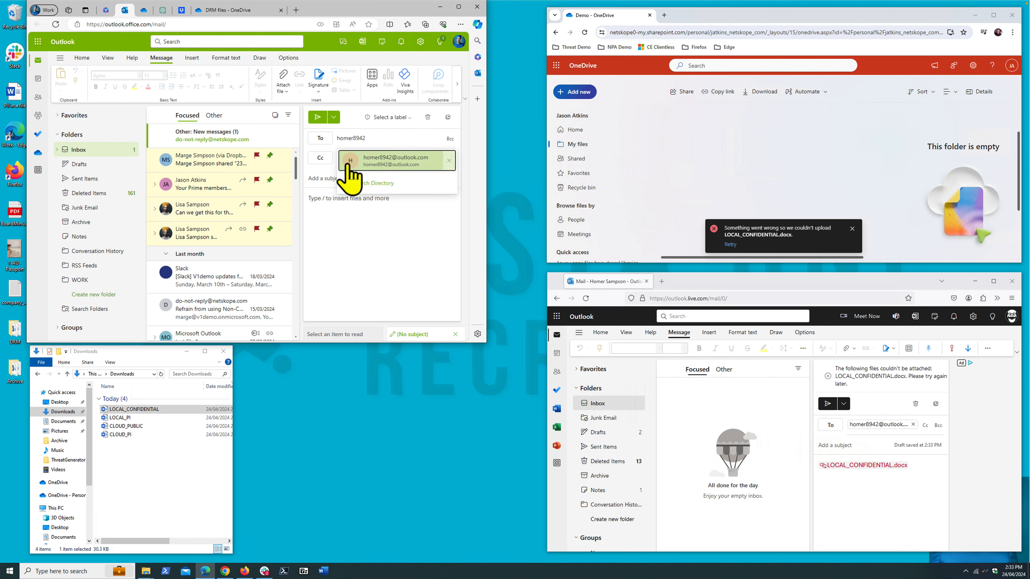
{"action": "left_click", "coordinate": [348, 164]}
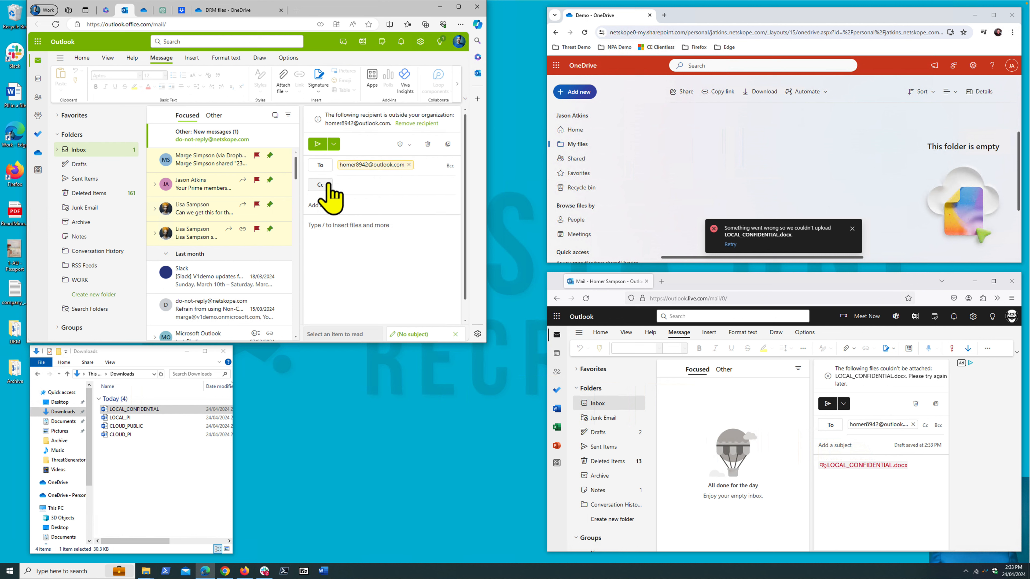
{"action": "type", "text": "test"}
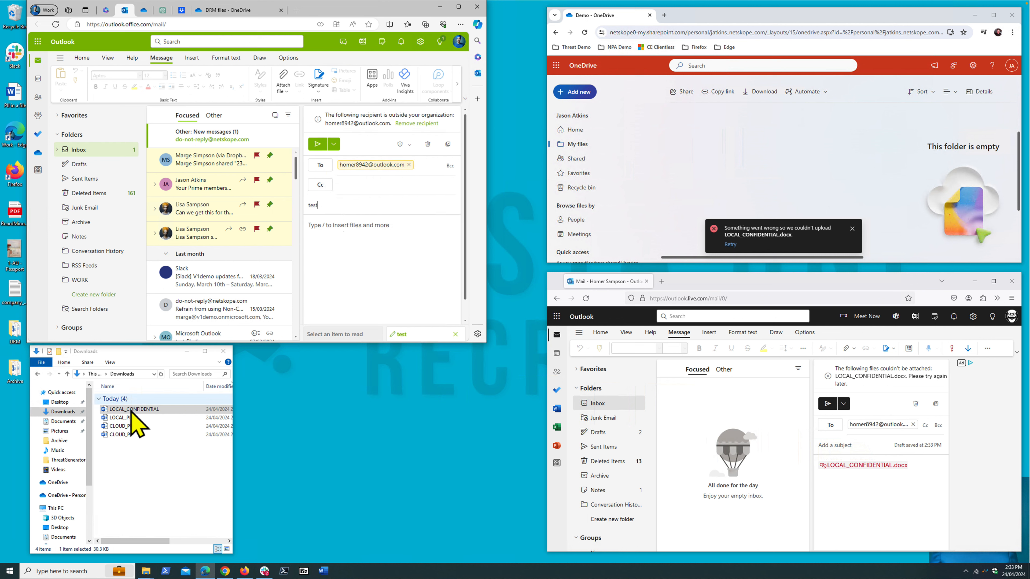
- Try to attach LOCAL_CONFIDENTIAL from Downloads to the "test" message and dismiss the warning
{"action": "left_click_drag", "start_coordinate": [131, 410], "coordinate": [430, 282]}
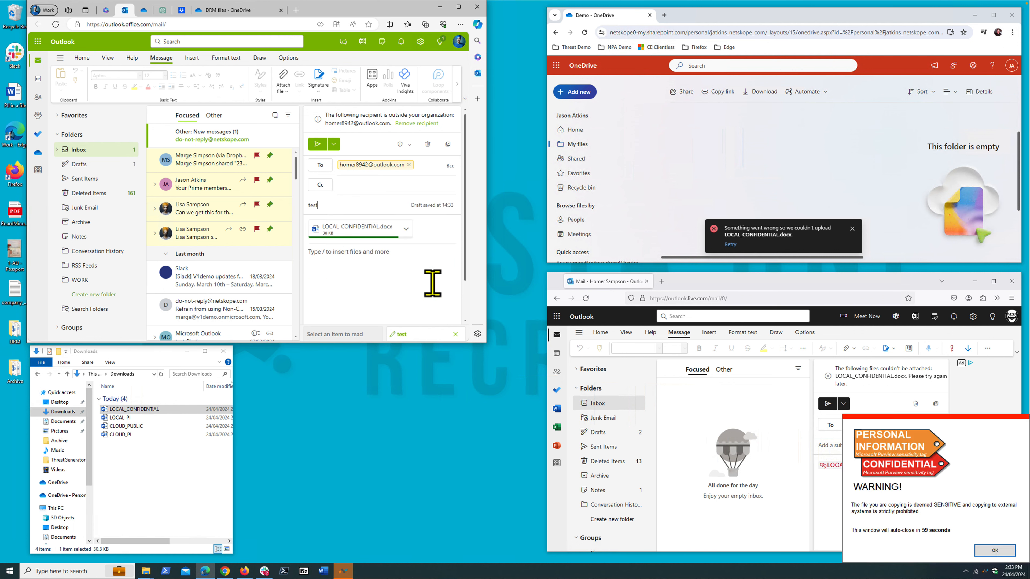
{"action": "left_click", "coordinate": [999, 551]}
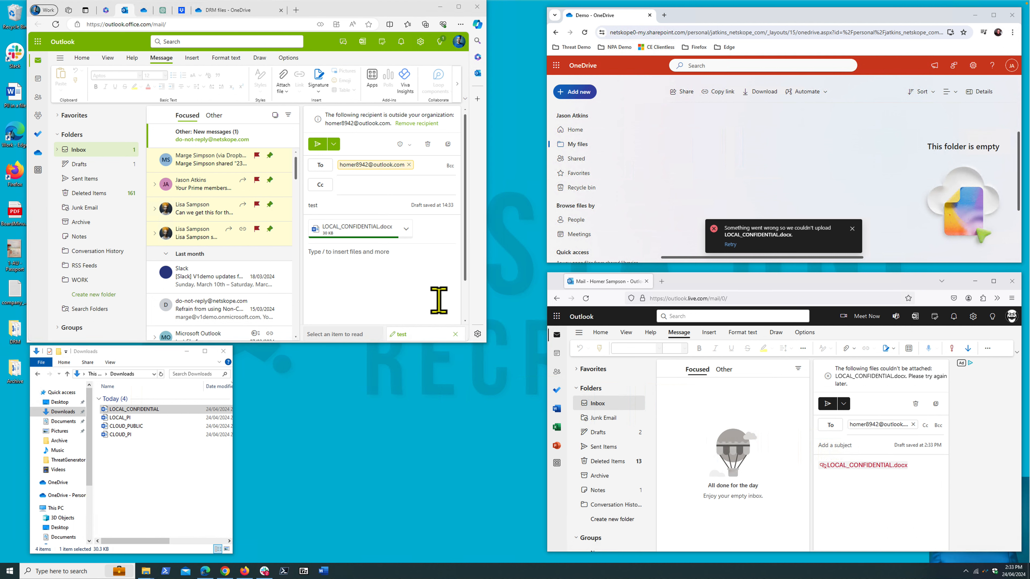
- Add LOCAL_CONFIDENTIAL to the "test" message as a OneDrive link and write "this may work" in the body
{"action": "left_click_drag", "start_coordinate": [121, 410], "coordinate": [351, 287]}
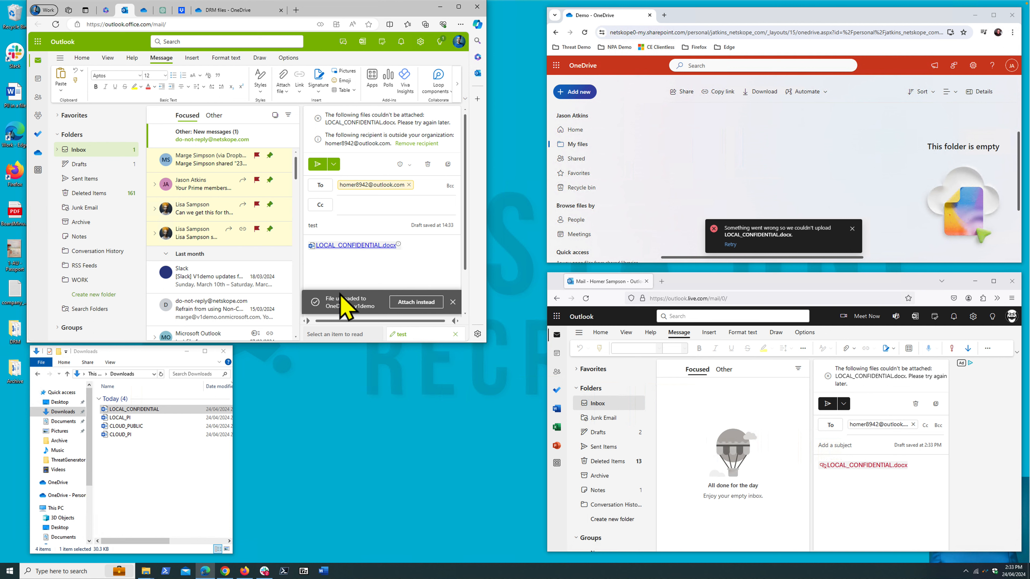
{"action": "type", "text": "this may work"}
{"action": "key", "text": "Return"}
- Send the "test" message with the Public sensitivity label applied
{"action": "left_click", "coordinate": [319, 165]}
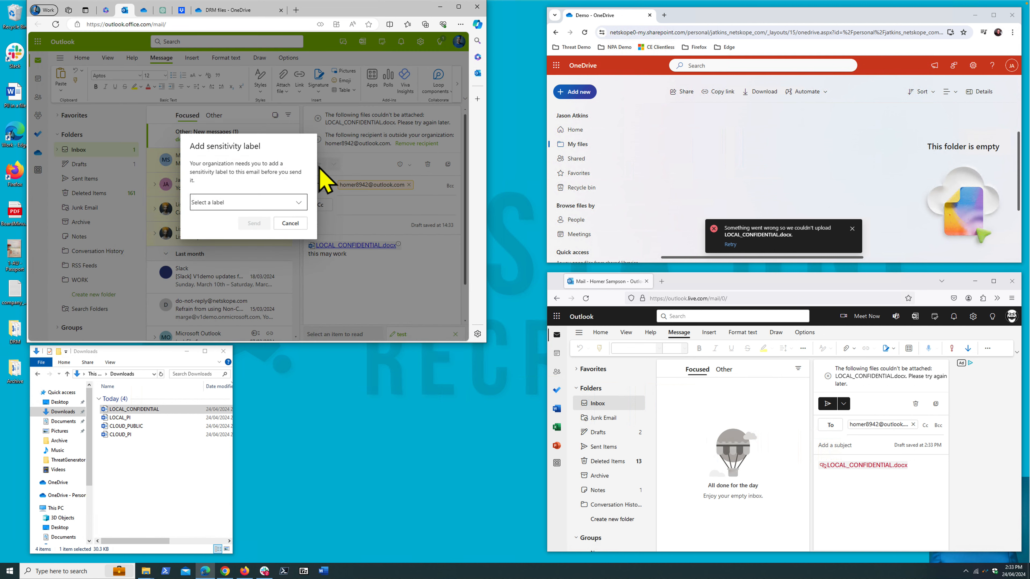
{"action": "left_click", "coordinate": [223, 203]}
{"action": "left_click", "coordinate": [209, 218]}
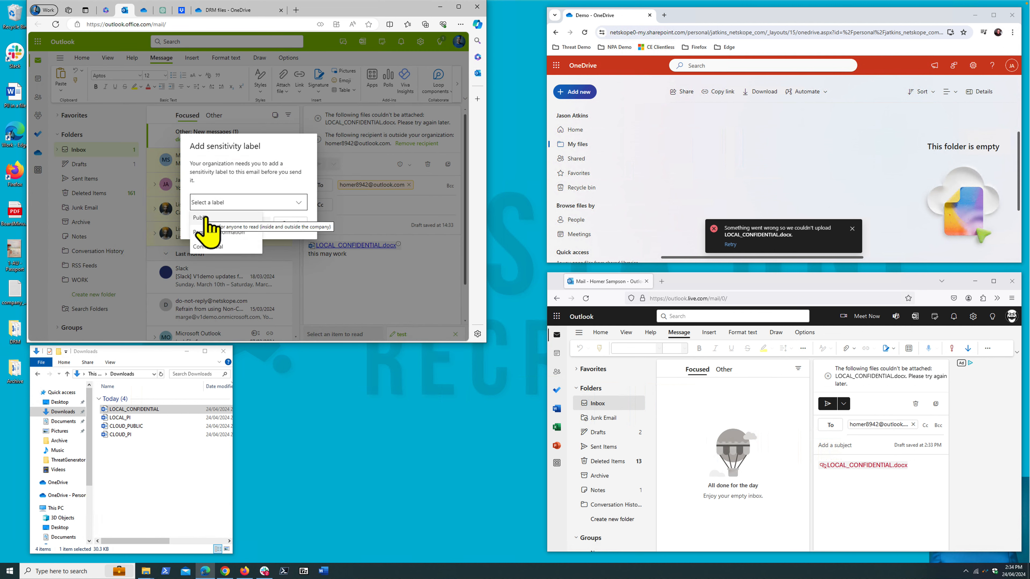
{"action": "left_click", "coordinate": [254, 222]}
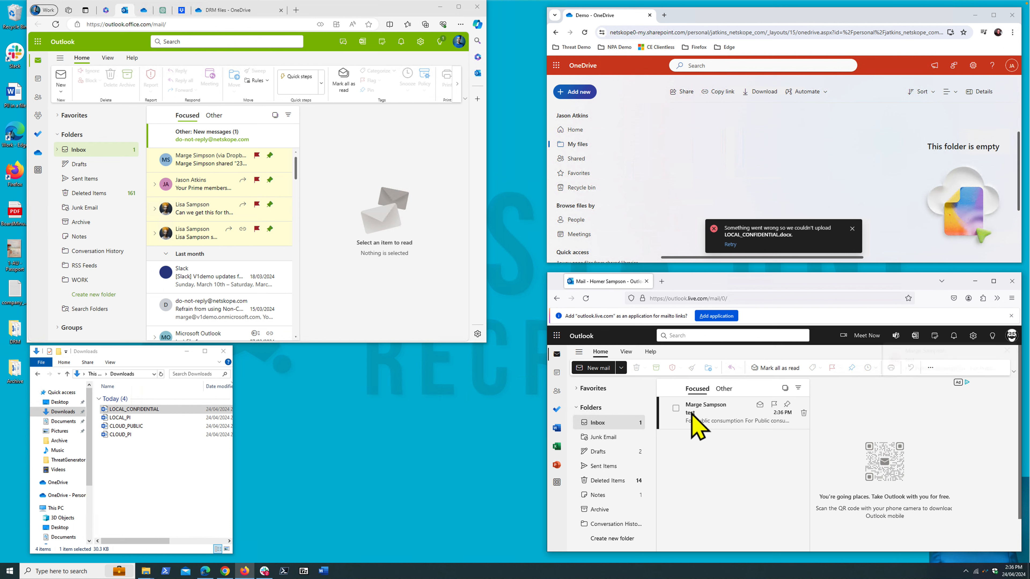
- Open the received "test" message in the Firefox Outlook mailbox and follow its LOCAL_CONFIDENTIAL.docx link
{"action": "left_click", "coordinate": [692, 414]}
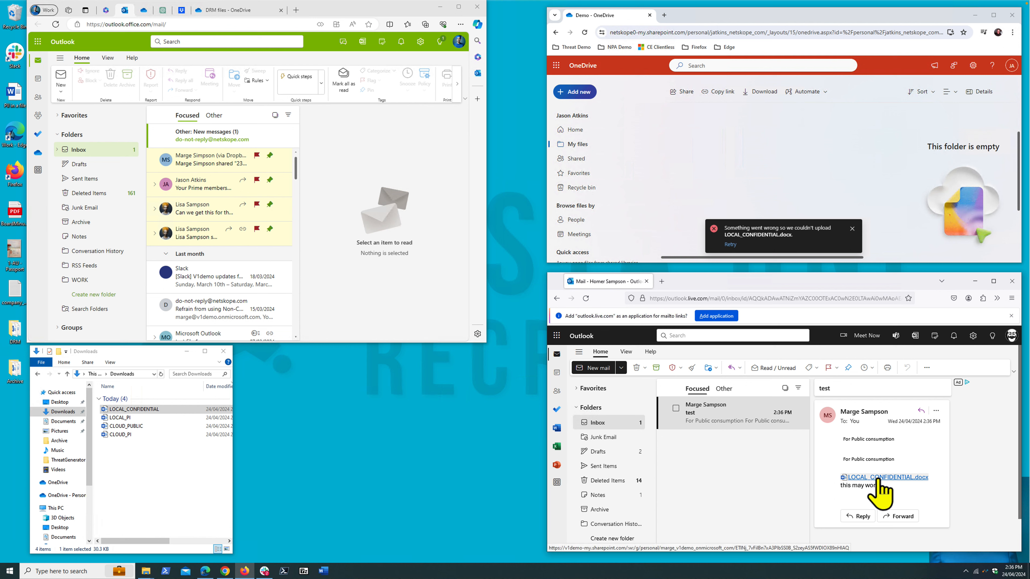
{"action": "left_click", "coordinate": [892, 478]}
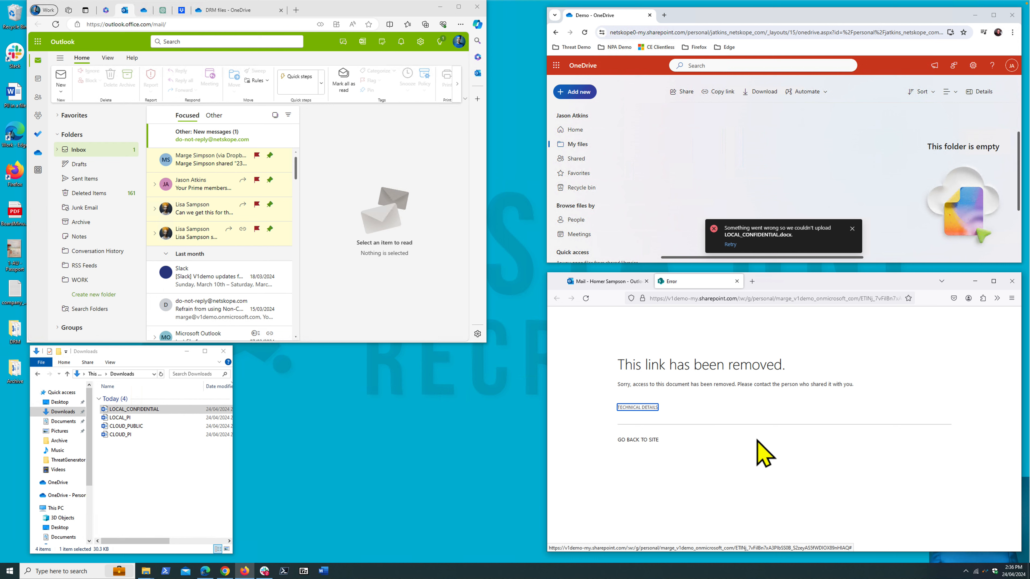
- Open the Netskope alert about confidential file sharing in the Edge Outlook mailbox and read through its file details
{"action": "left_click", "coordinate": [212, 136]}
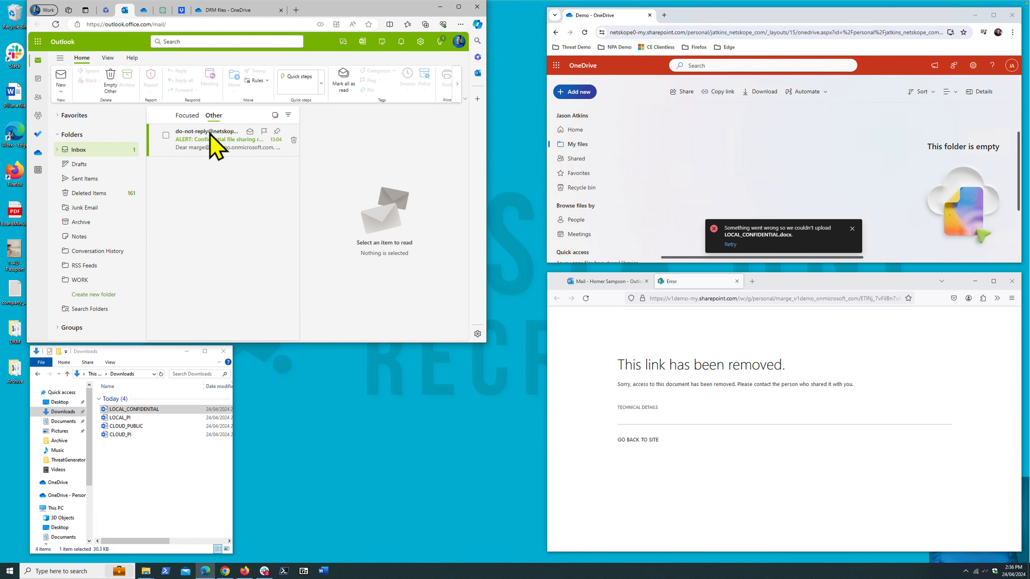
{"action": "left_click", "coordinate": [218, 143]}
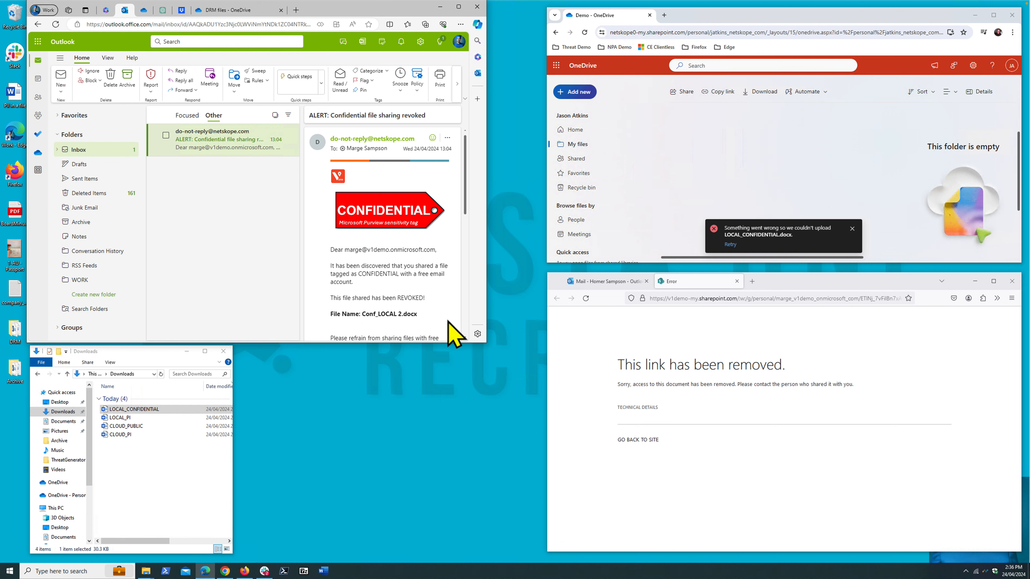
{"action": "scroll", "coordinate": [453, 333], "scroll_direction": "down", "scroll_amount": 3}
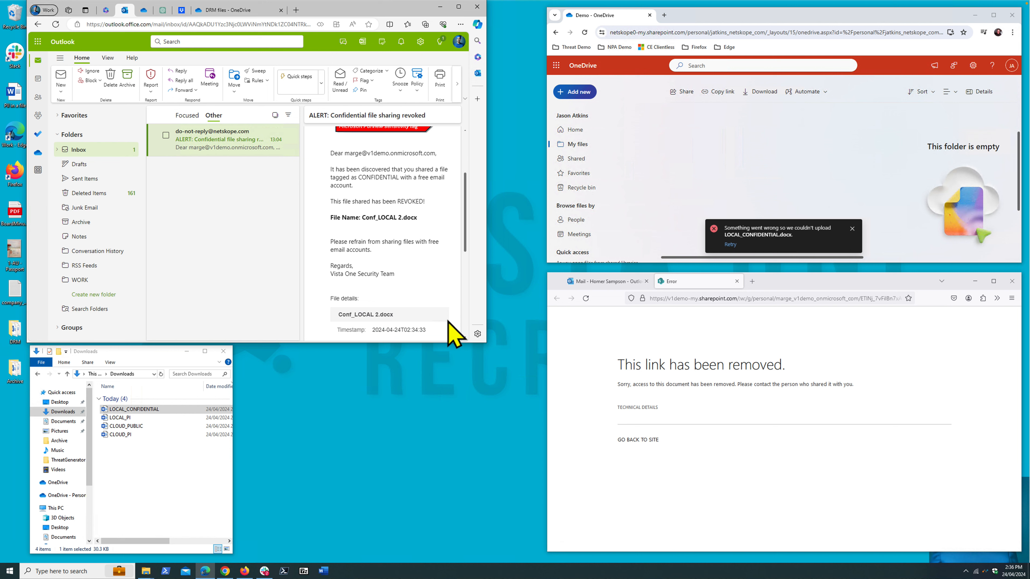
{"action": "scroll", "coordinate": [453, 334], "scroll_direction": "down", "scroll_amount": 1}
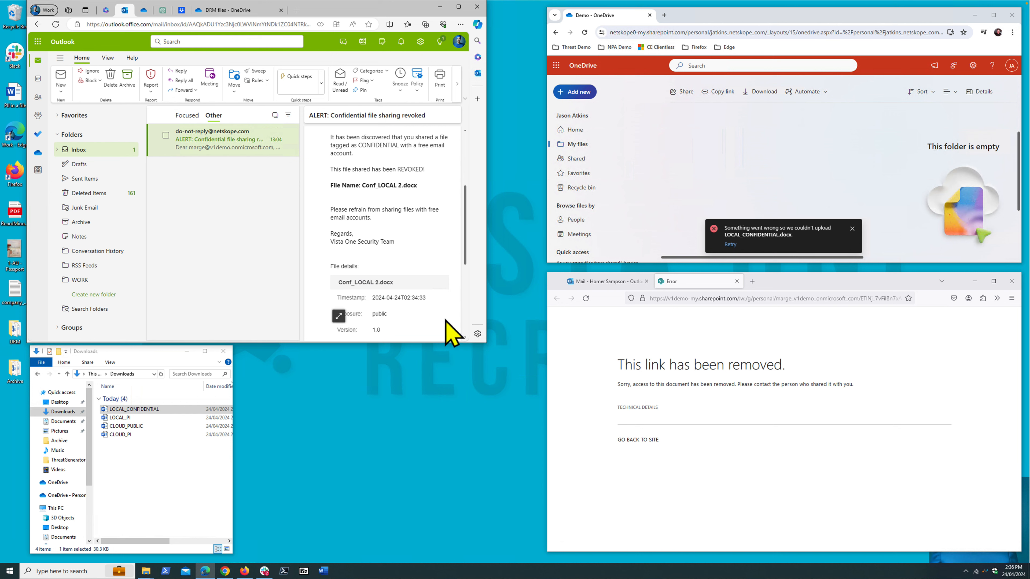